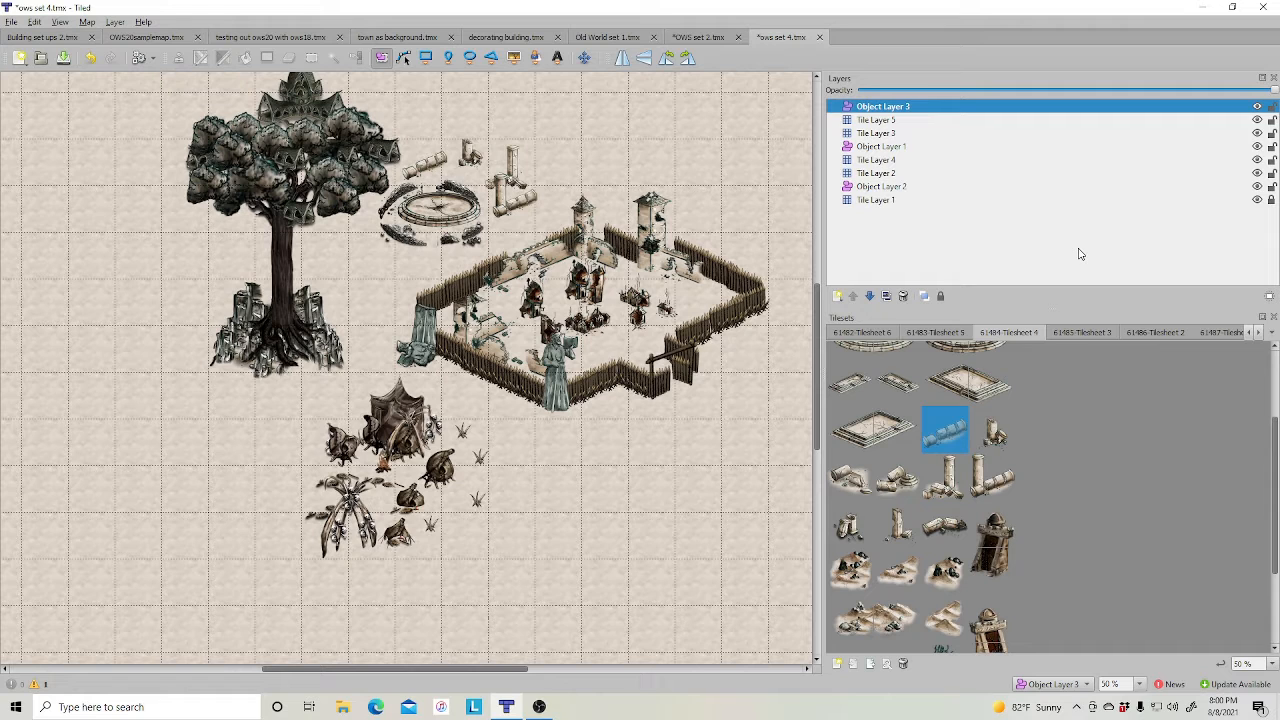
# Open the 61487-Tilesheet 1 tileset, enlarge the tileset view and browse its ruined wall and tower tiles.
pyautogui.scroll(3, 685, 426)
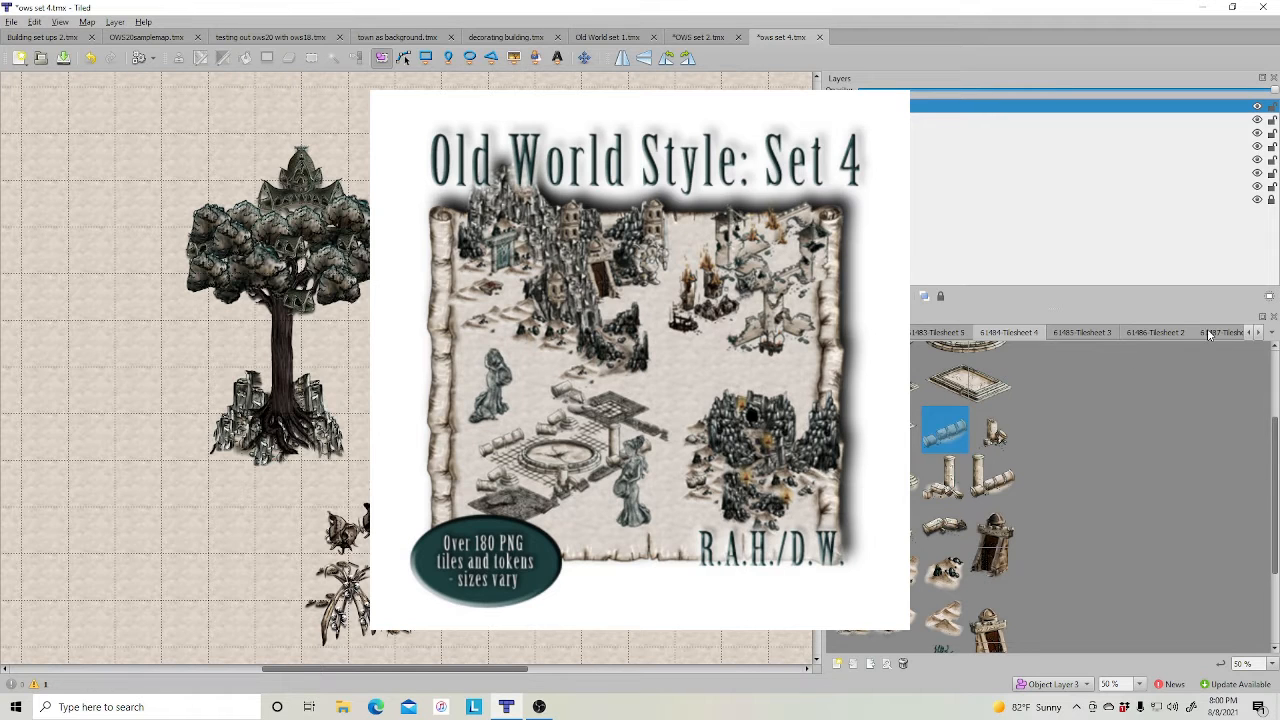
pyautogui.click(1208, 332)
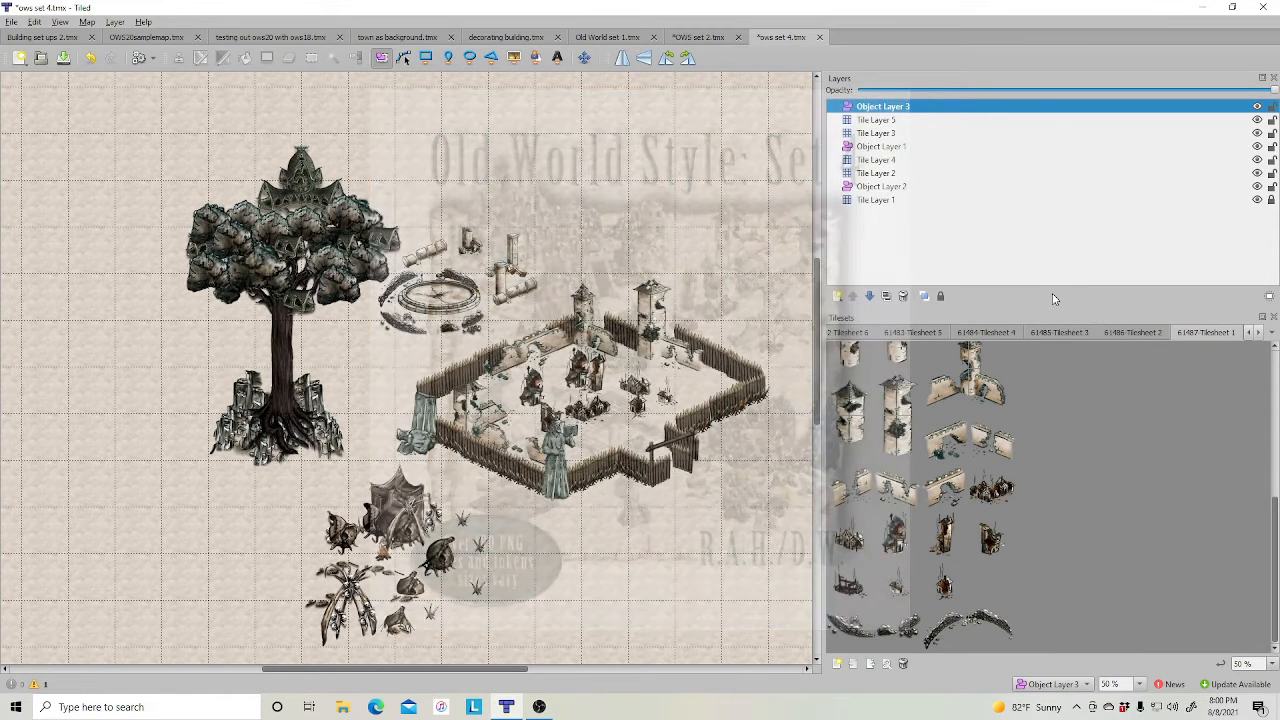
pyautogui.moveTo(1053, 309); pyautogui.dragTo(1043, 240)
pyautogui.scroll(2, 1076, 431)
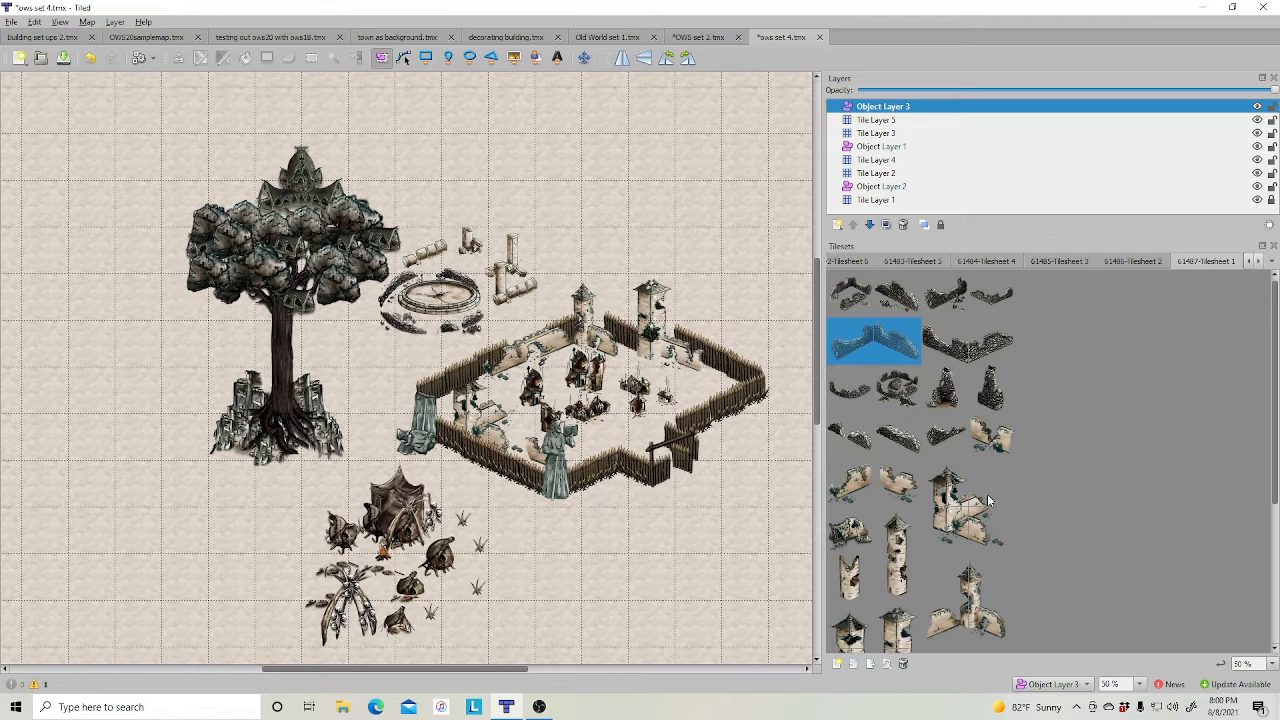
pyautogui.click(944, 486)
pyautogui.scroll(-2, 1070, 490)
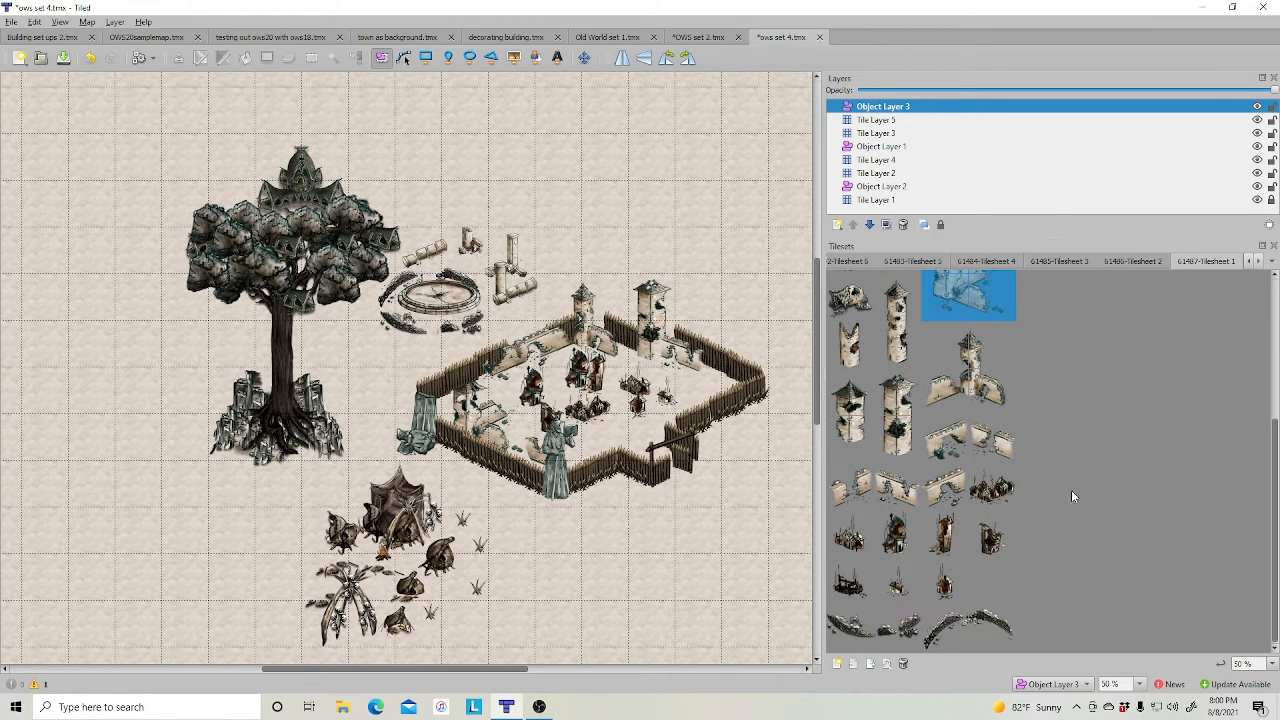
pyautogui.click(945, 360)
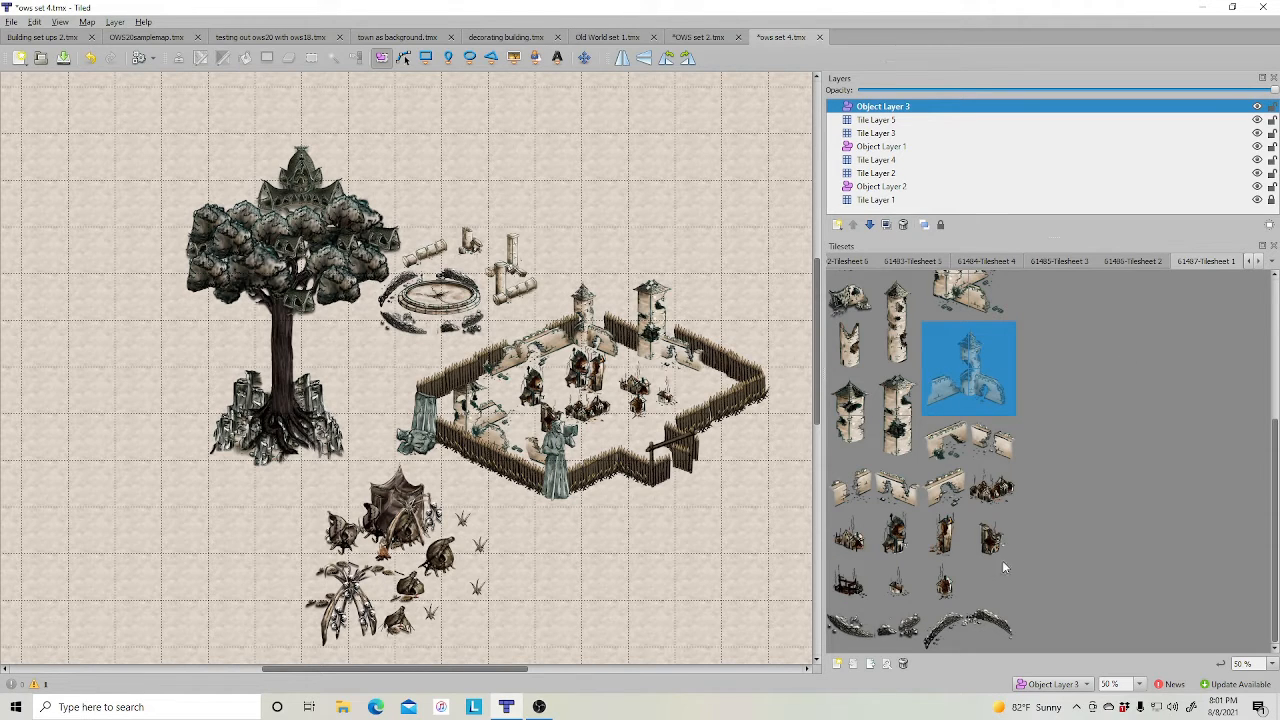
# Insert a wide spiked rubble tile in the eastern part of the palisaded fort and a small barricade tile just outside its gate.
pyautogui.click(990, 505)
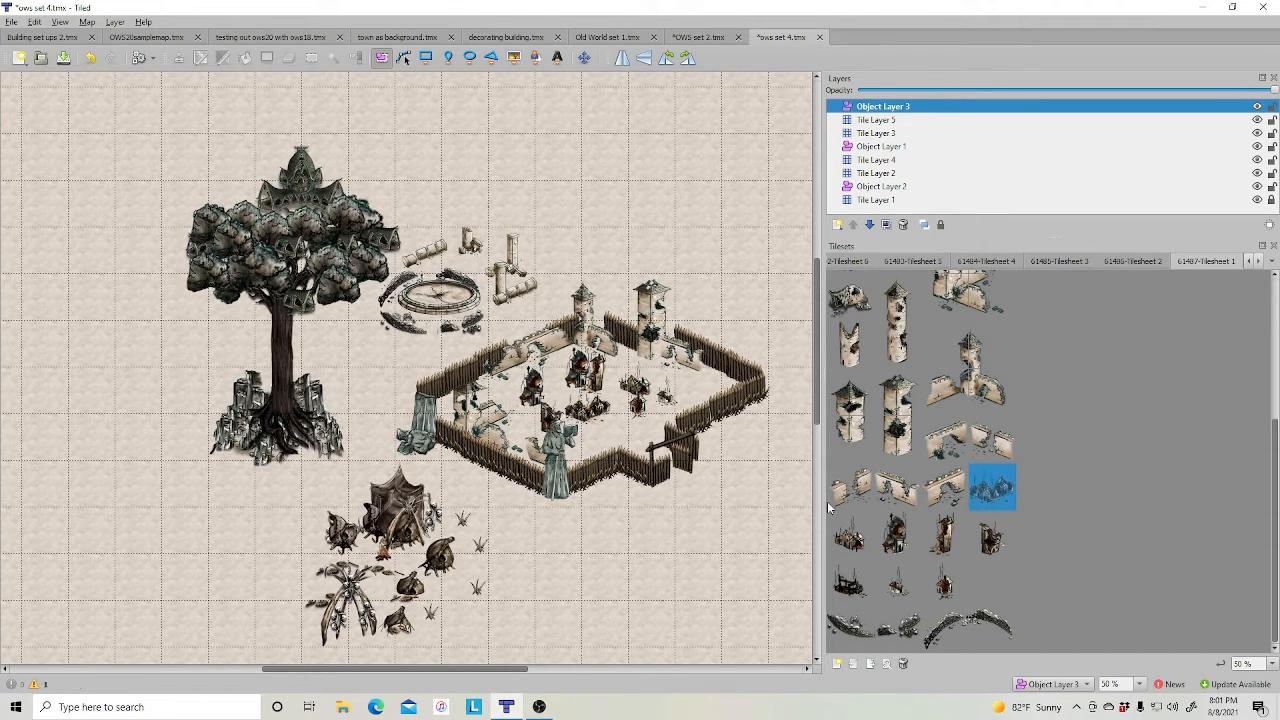
pyautogui.click(513, 57)
pyautogui.click(690, 385)
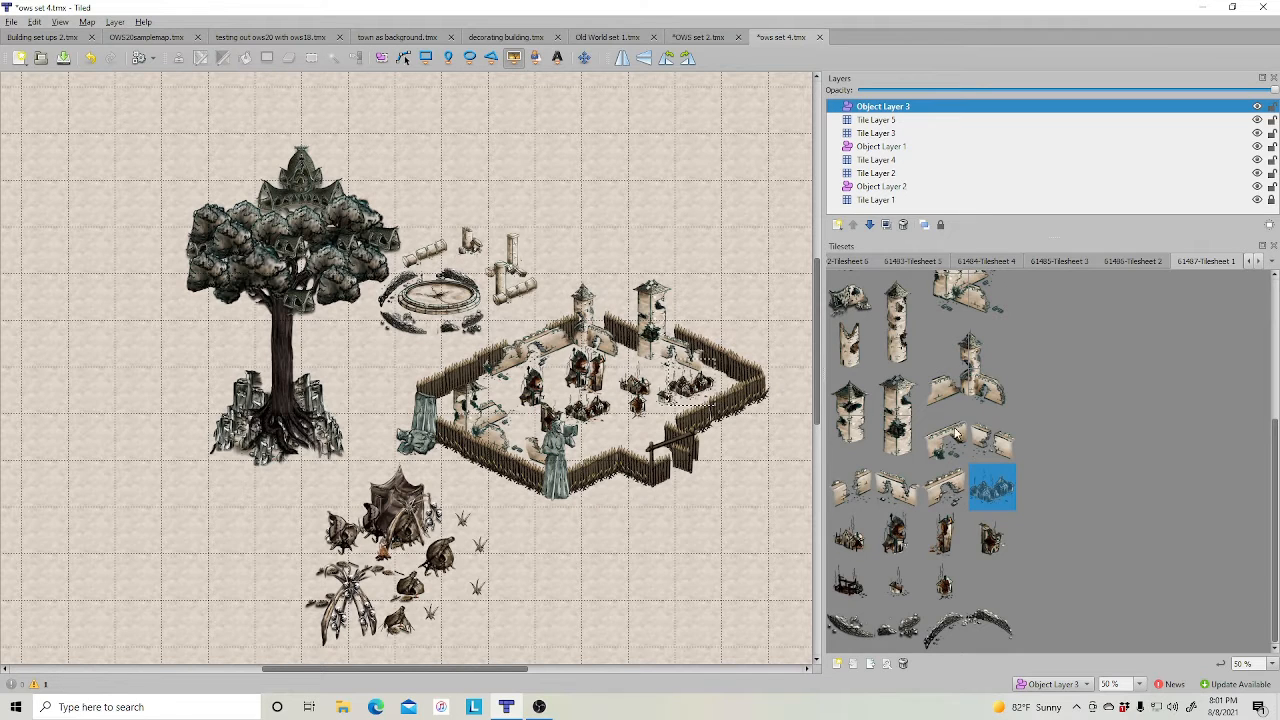
pyautogui.click(850, 588)
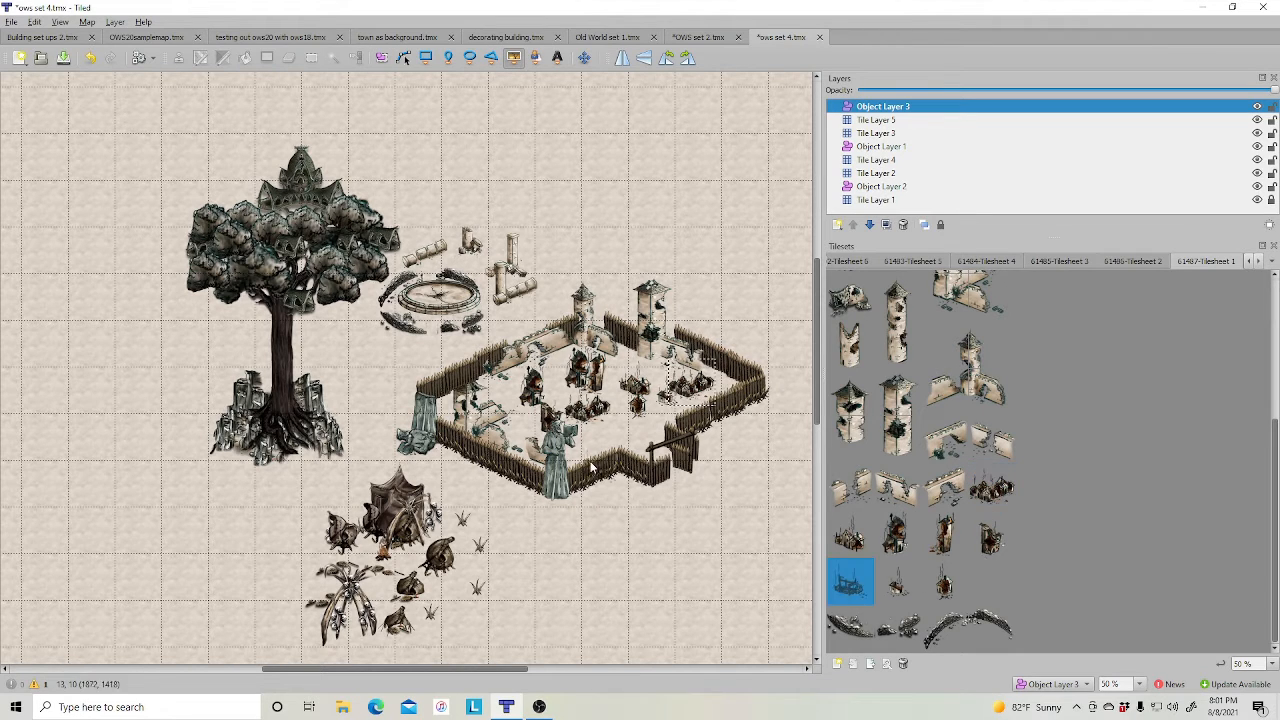
pyautogui.click(640, 498)
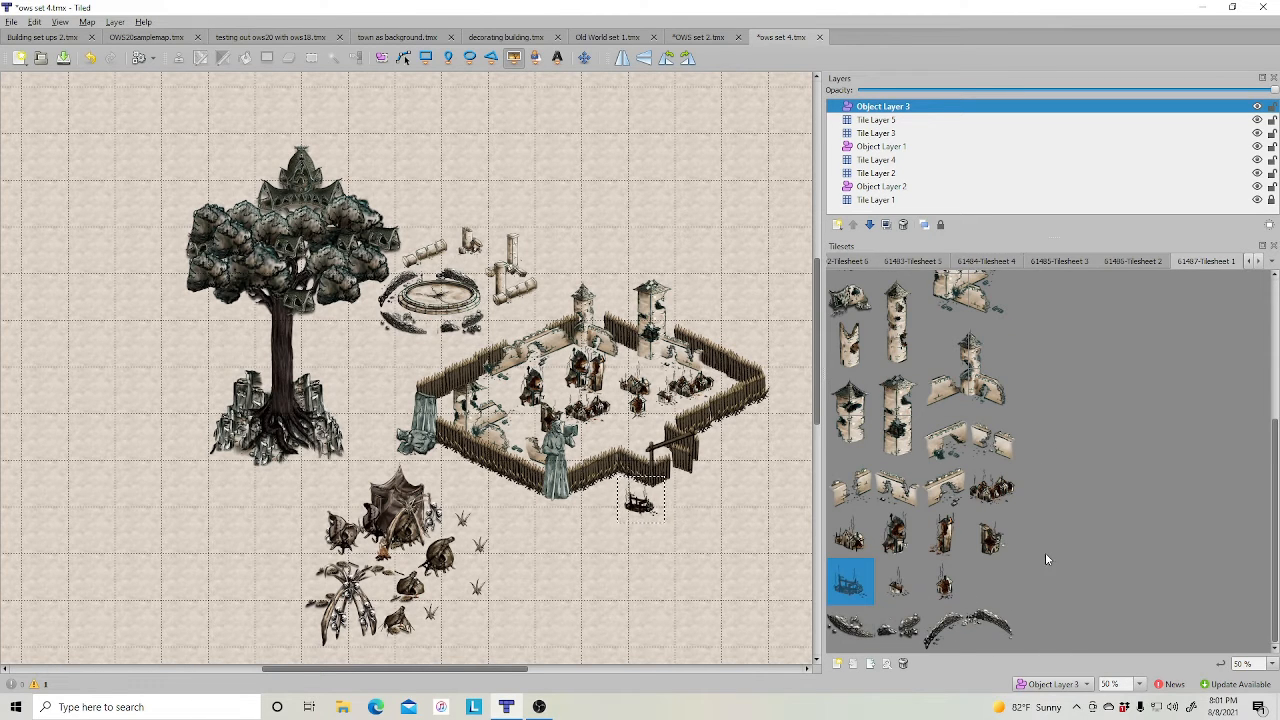
pyautogui.scroll(3, 1045, 550)
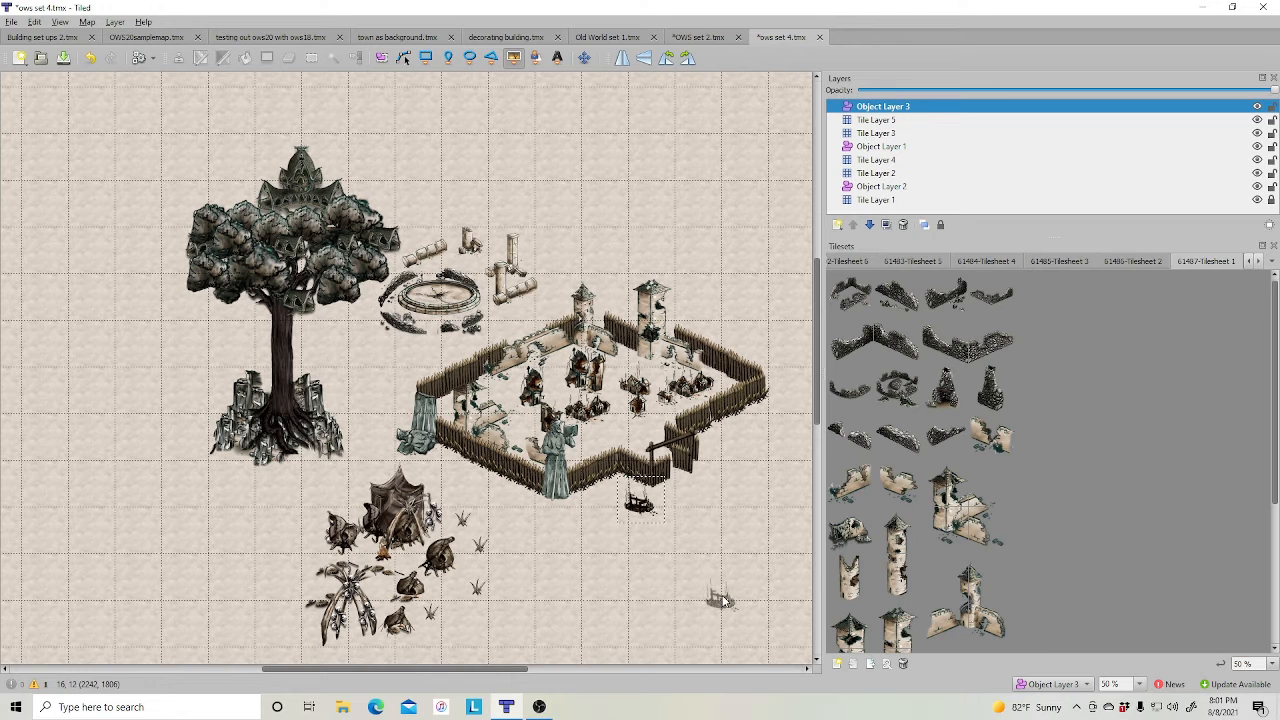
# Switch to the OWS set 2 map and bring the whole walled city into view.
pyautogui.click(700, 37)
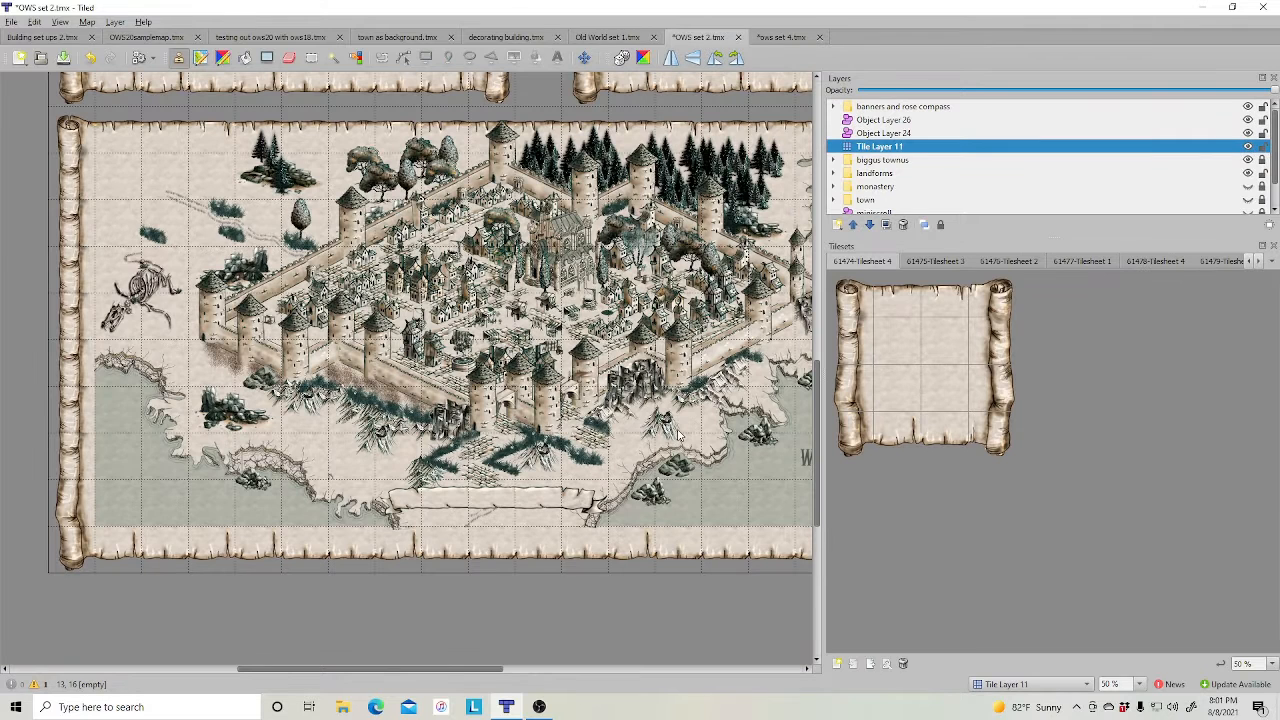
pyautogui.scroll(2, 678, 432)
pyautogui.moveTo(428, 670); pyautogui.dragTo(463, 678)
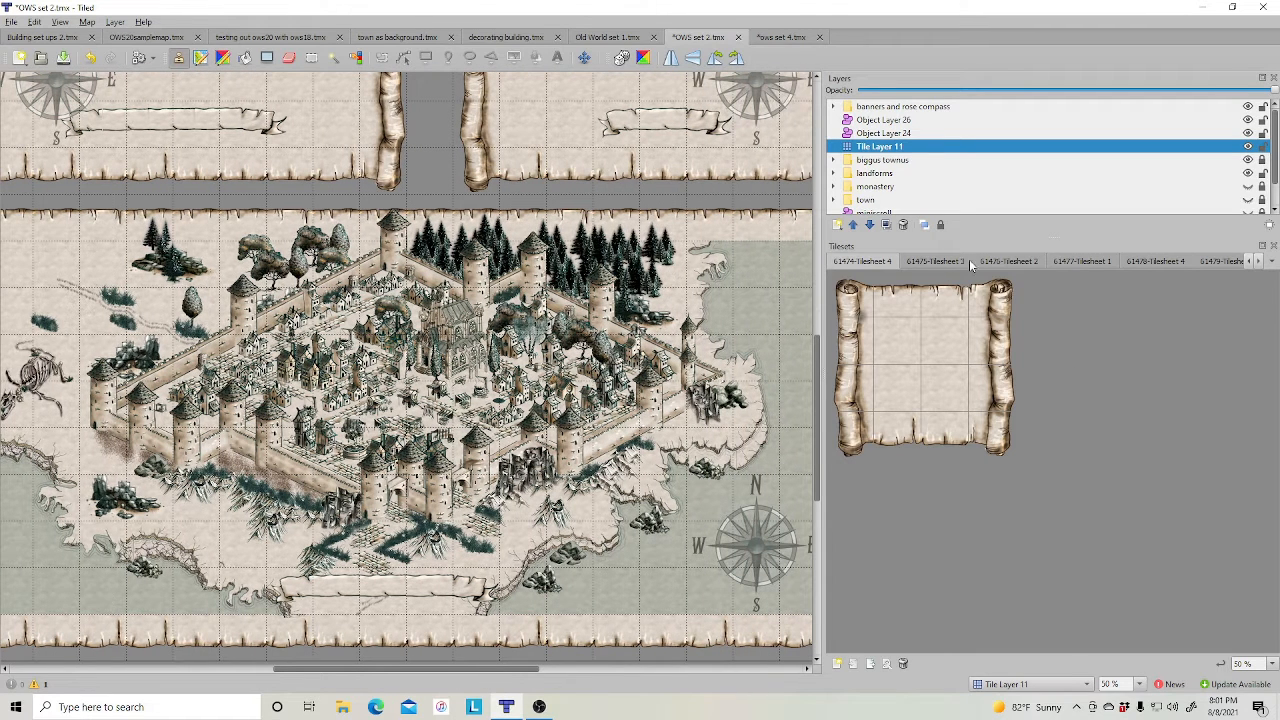
# Go through the map's tilesheets and open 61483-Tilesheet 5 with the rocky crags.
pyautogui.click(1018, 261)
pyautogui.click(1086, 262)
pyautogui.click(1156, 263)
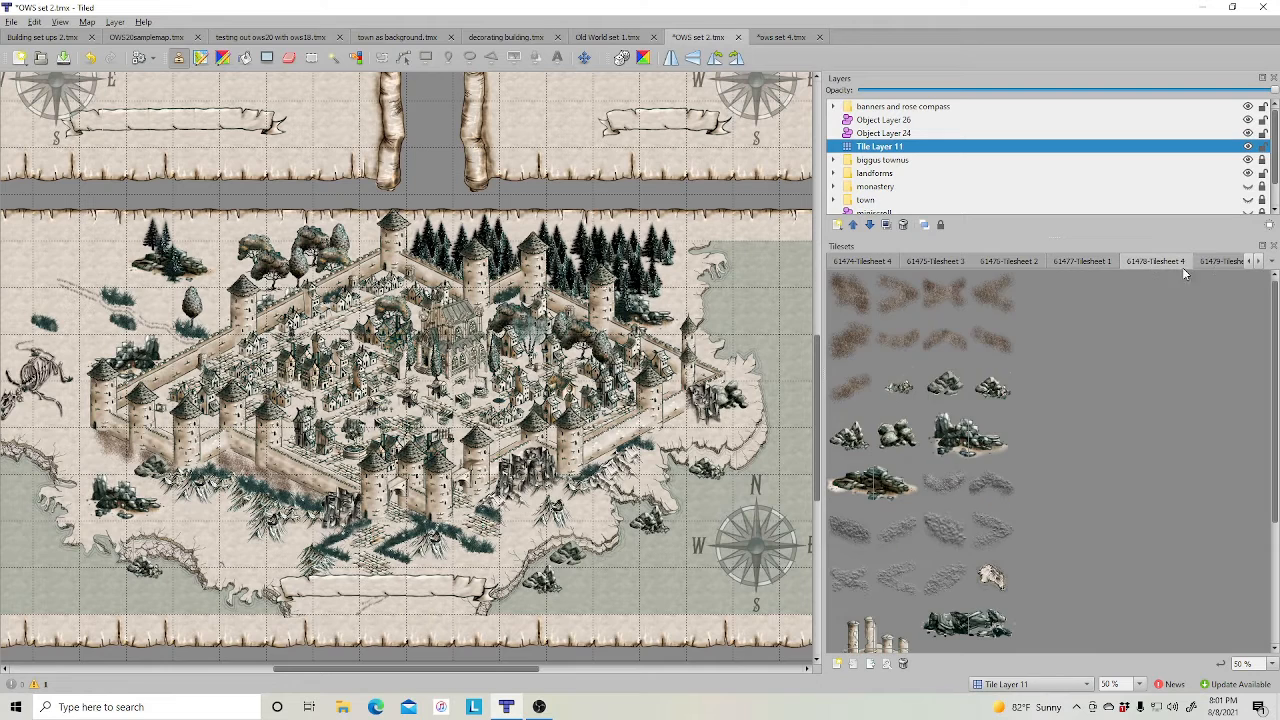
pyautogui.click(1217, 262)
pyautogui.click(1259, 261)
pyautogui.click(1259, 261)
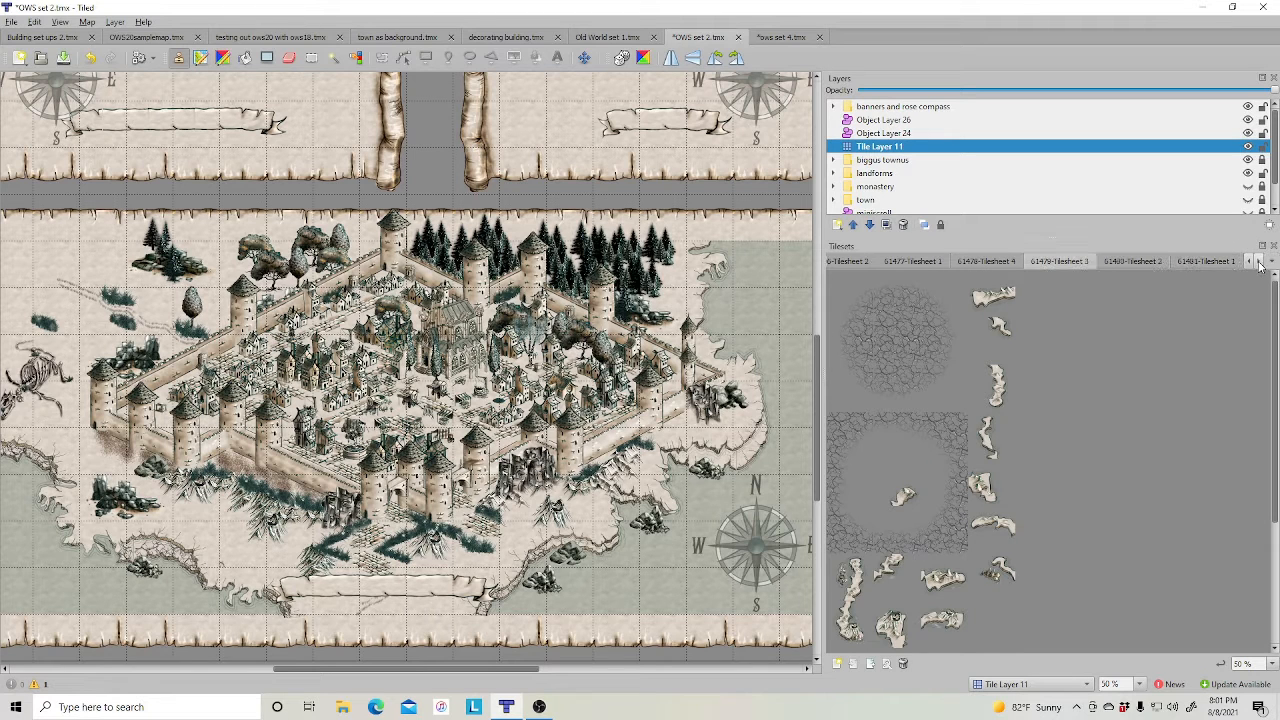
pyautogui.click(1259, 261)
pyautogui.click(1259, 261)
pyautogui.click(1133, 262)
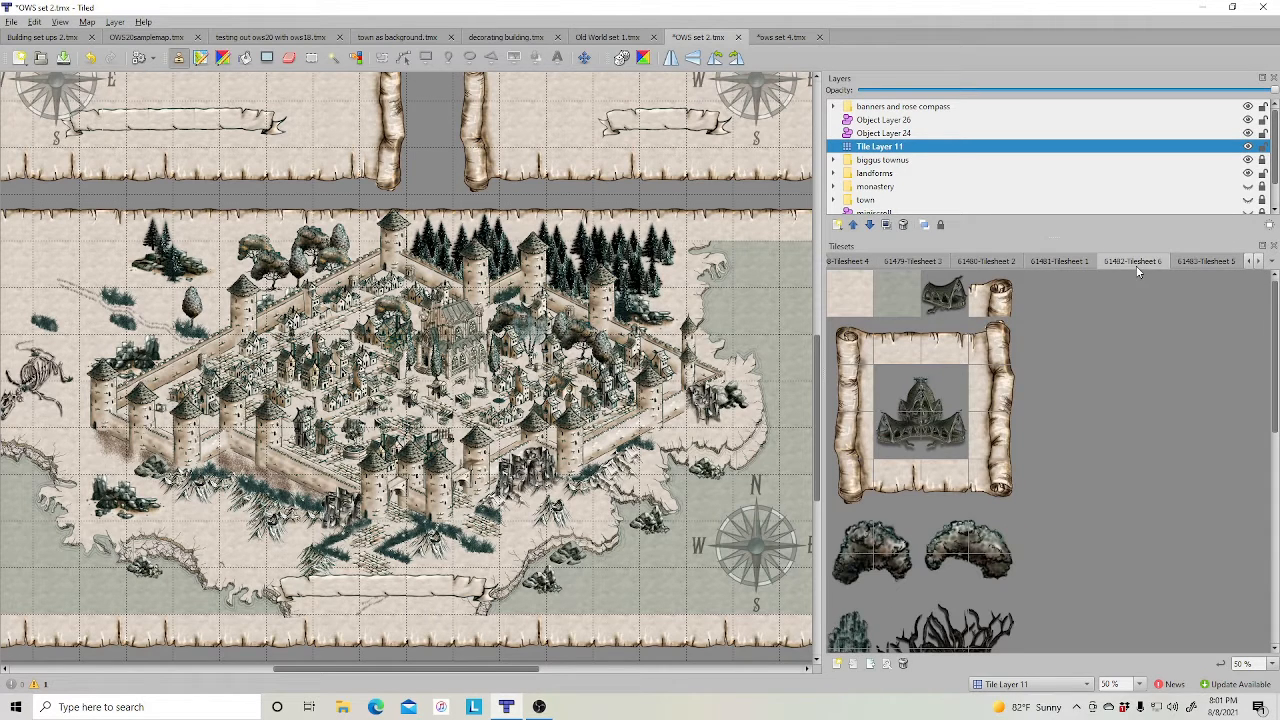
pyautogui.click(1259, 261)
pyautogui.click(1259, 261)
pyautogui.click(1062, 262)
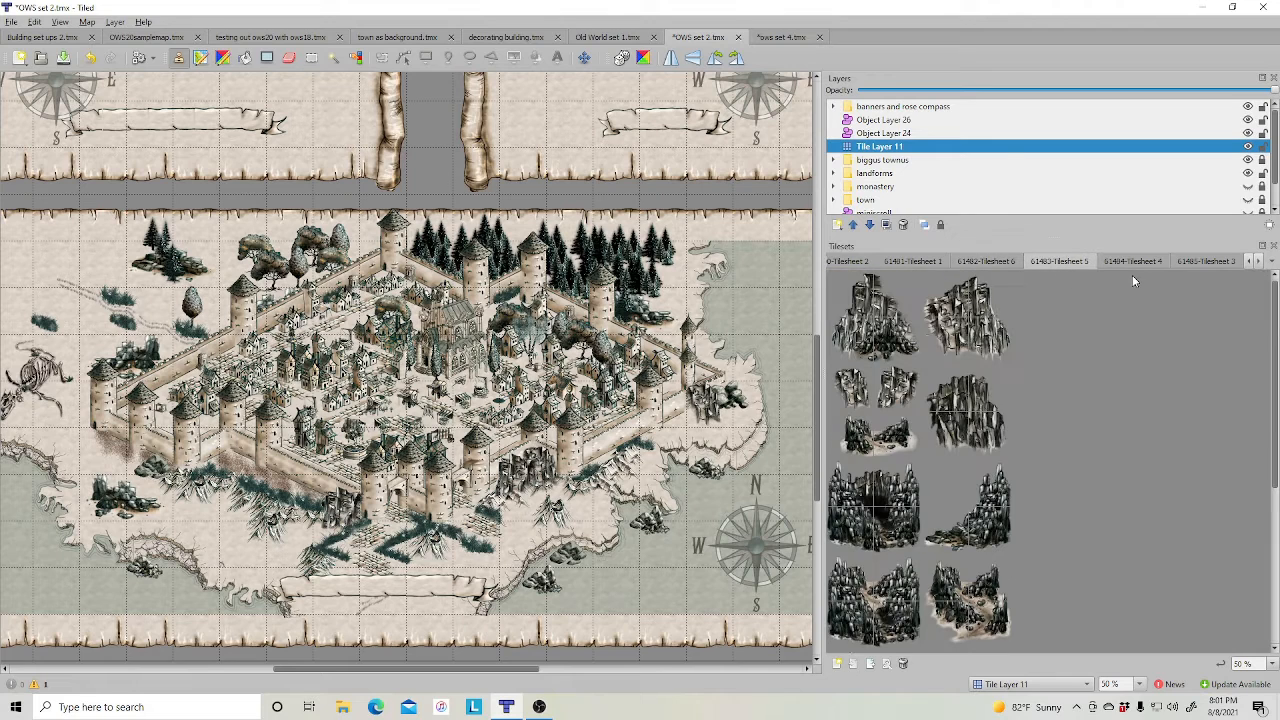
# On Object Layer 24, insert two small crag tiles below the city's southeast wall and shift the second one farther east along it.
pyautogui.click(884, 134)
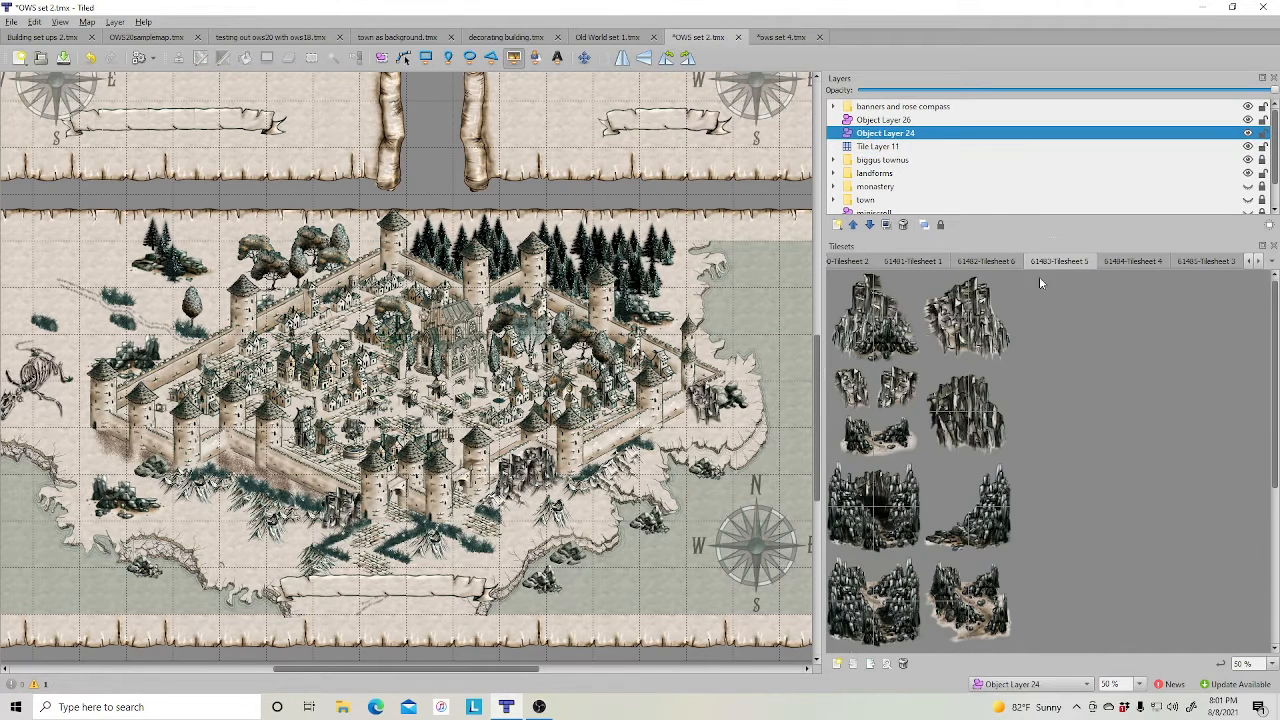
pyautogui.click(849, 386)
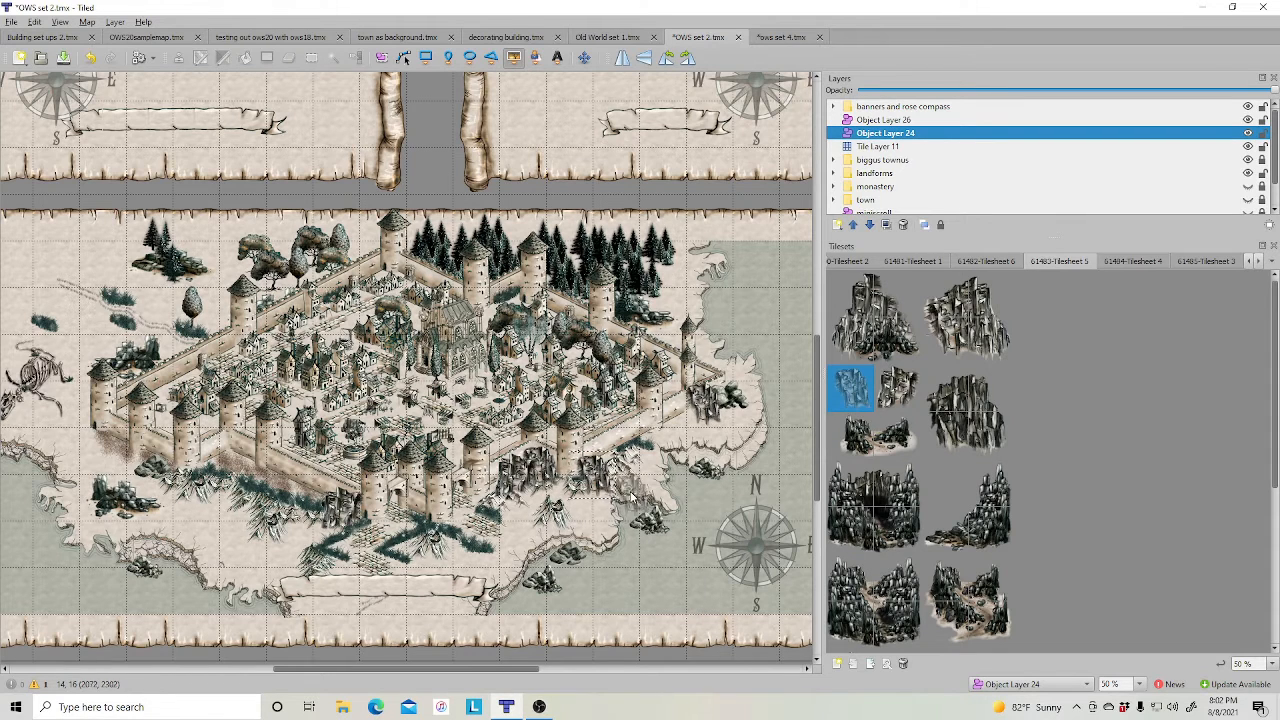
pyautogui.click(899, 391)
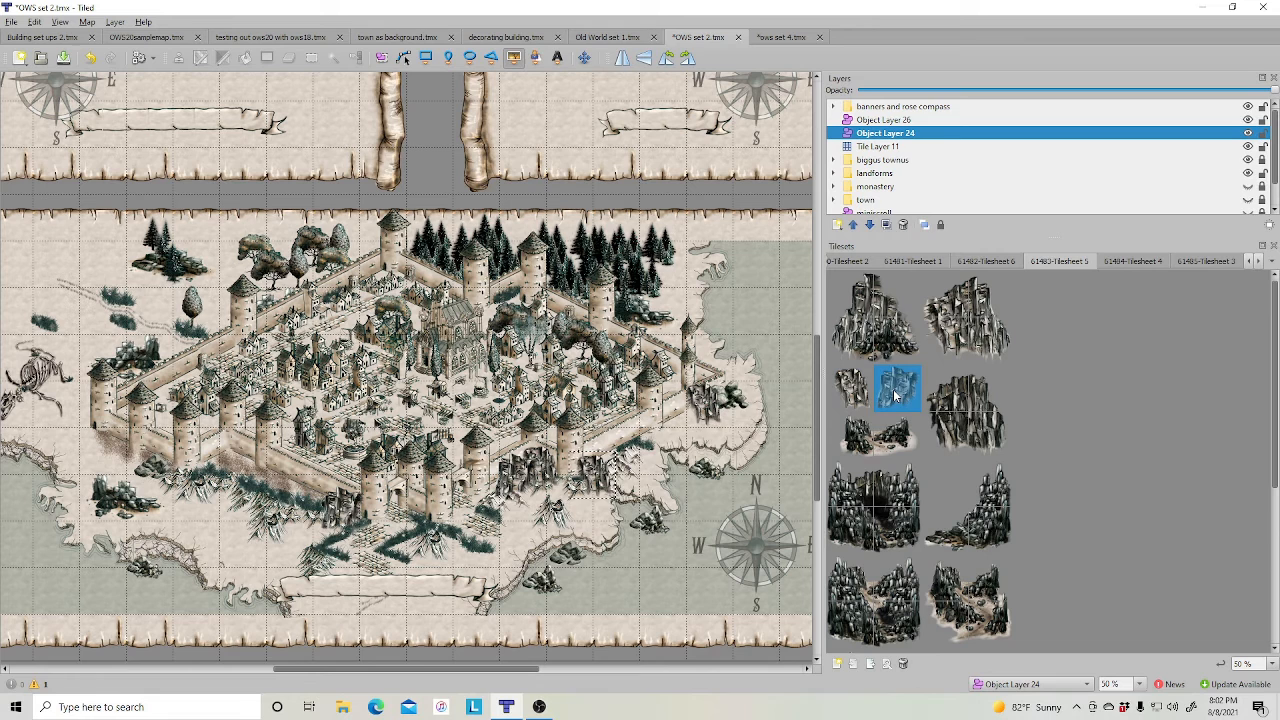
pyautogui.rightClick(648, 441)
pyautogui.click(712, 528)
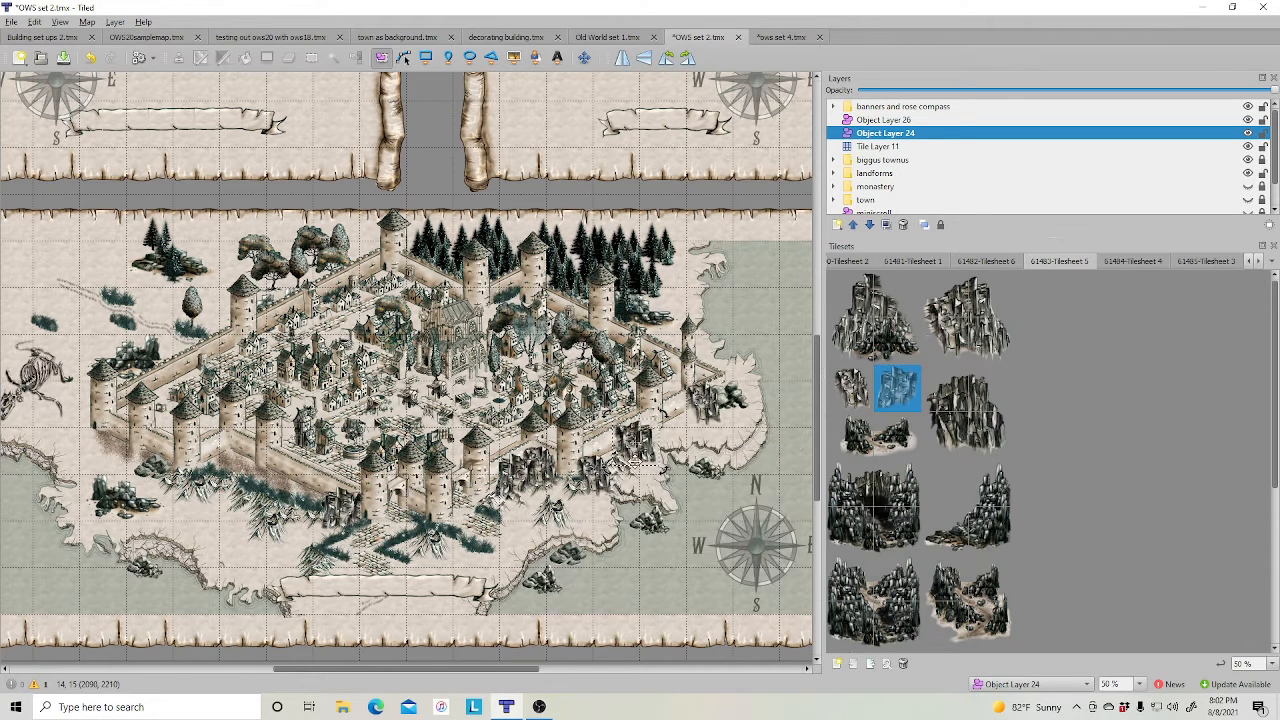
pyautogui.moveTo(651, 453); pyautogui.dragTo(676, 446)
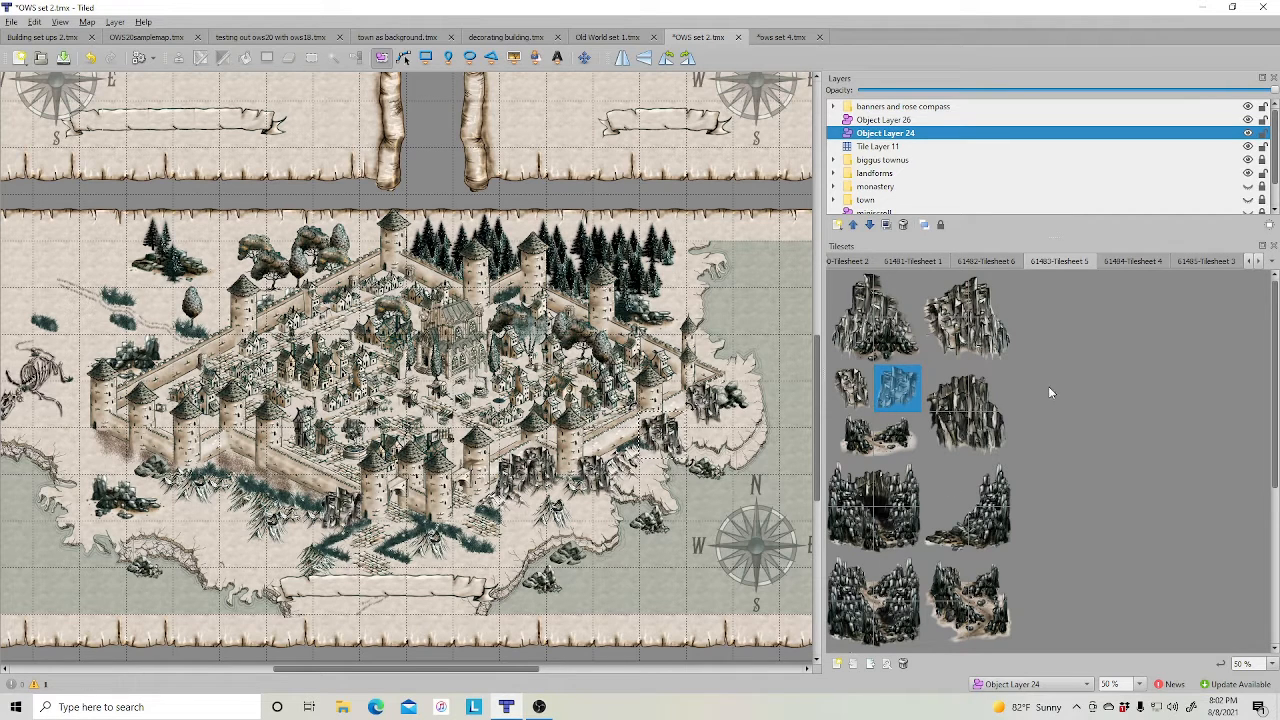
# Assemble the large pointed crag from its separate quarter tiles below the city's southeast wall.
pyautogui.click(900, 345)
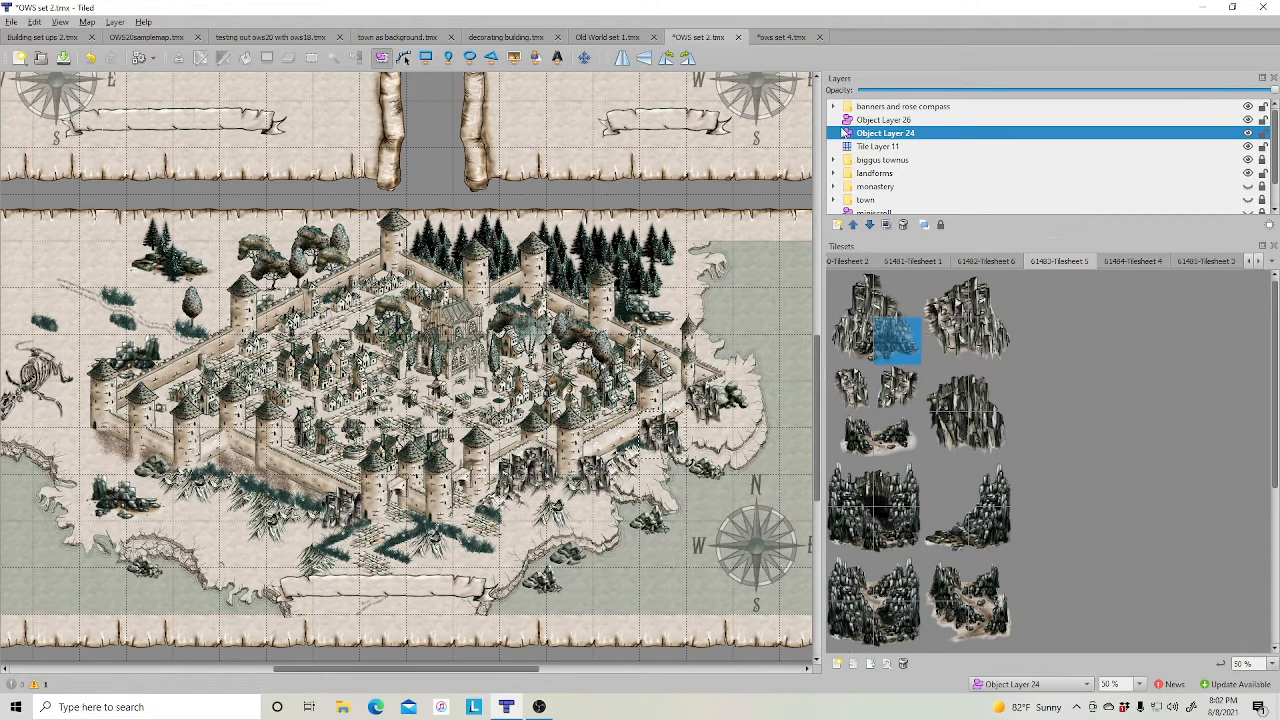
pyautogui.click(513, 57)
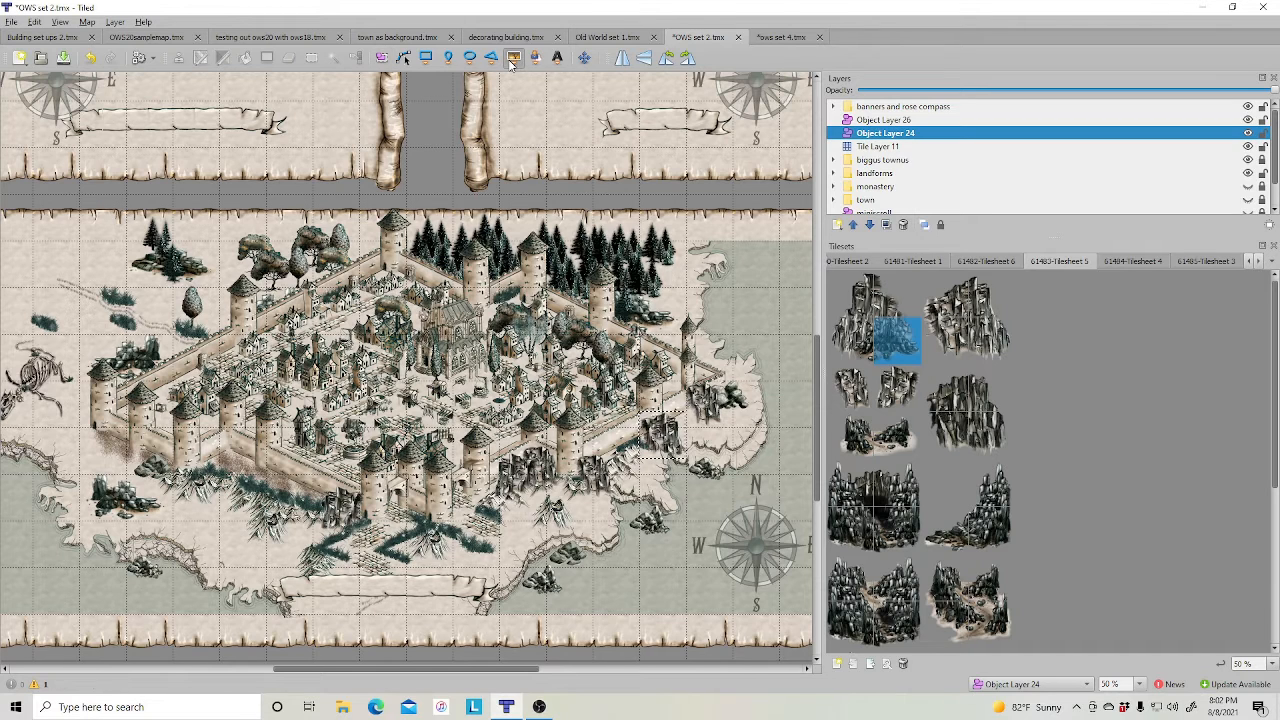
pyautogui.click(618, 497)
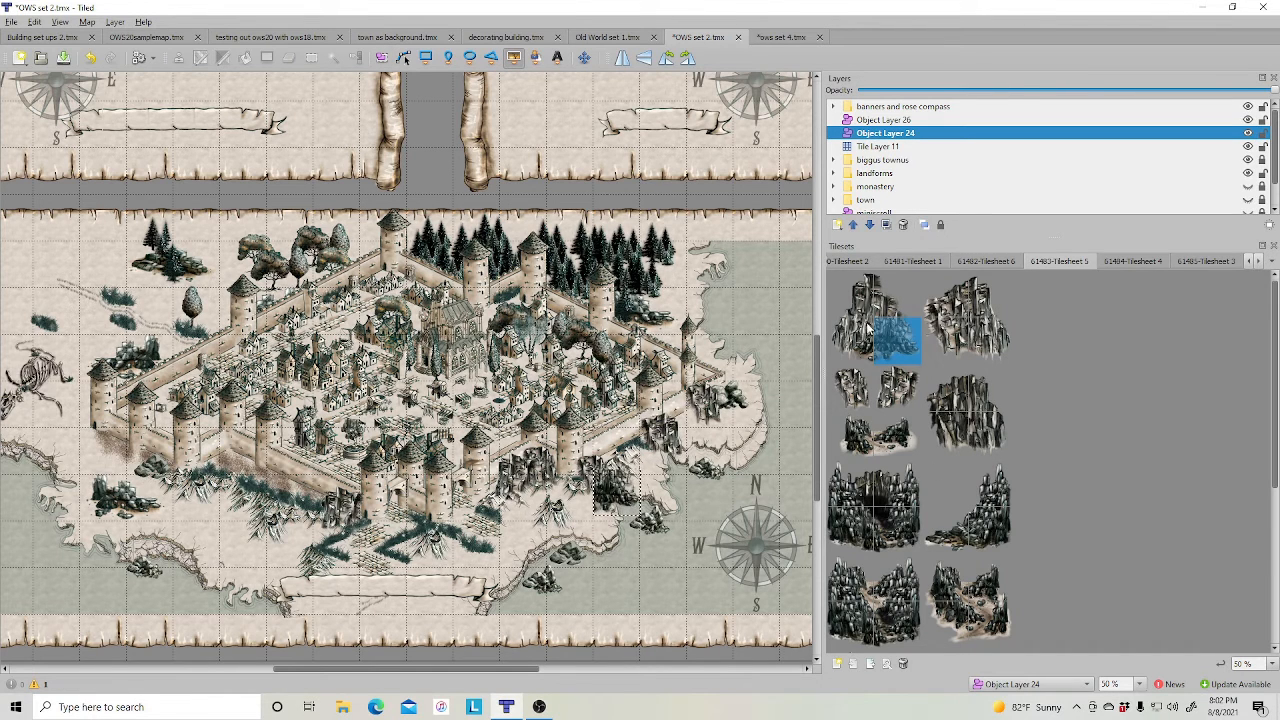
pyautogui.click(856, 340)
pyautogui.click(574, 499)
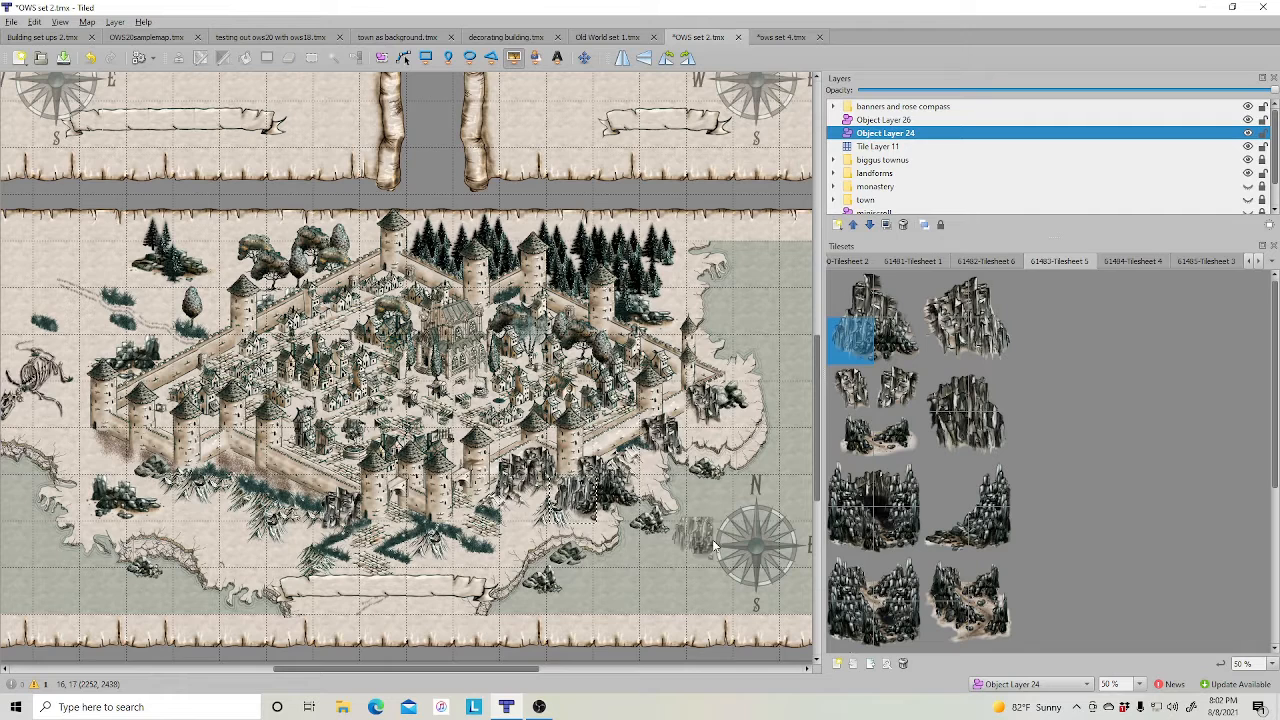
pyautogui.click(888, 300)
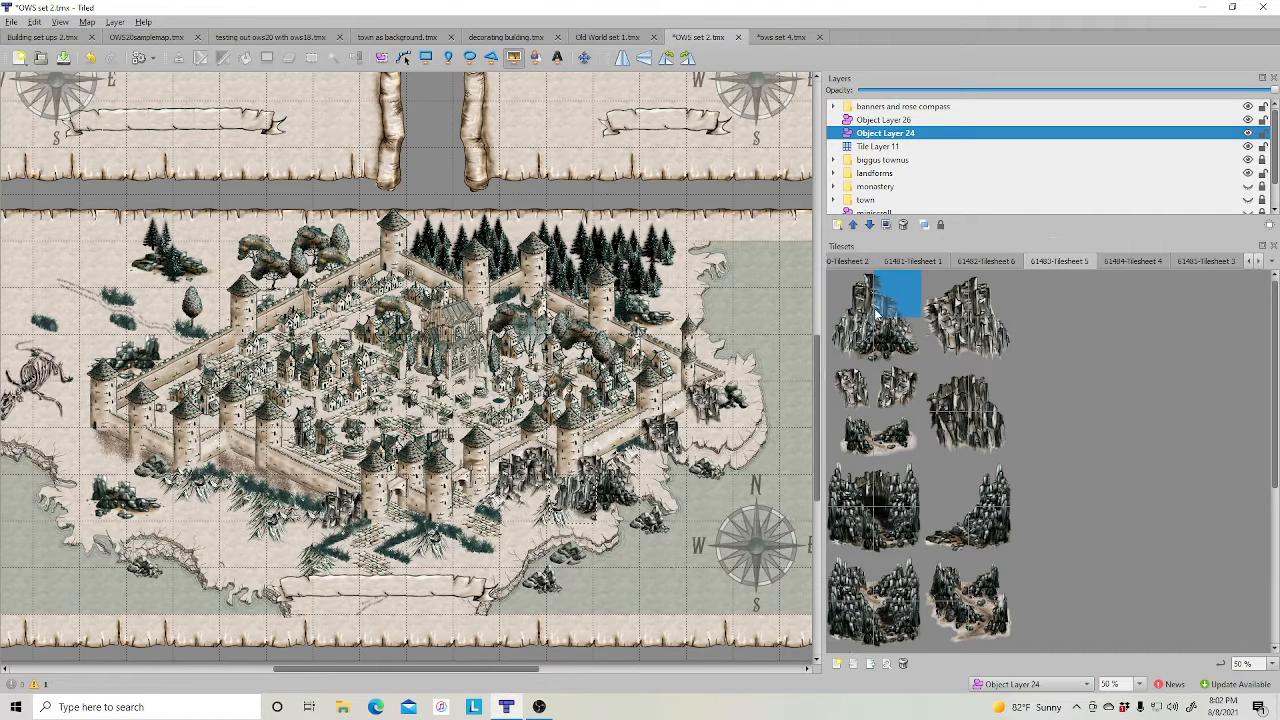
pyautogui.click(605, 457)
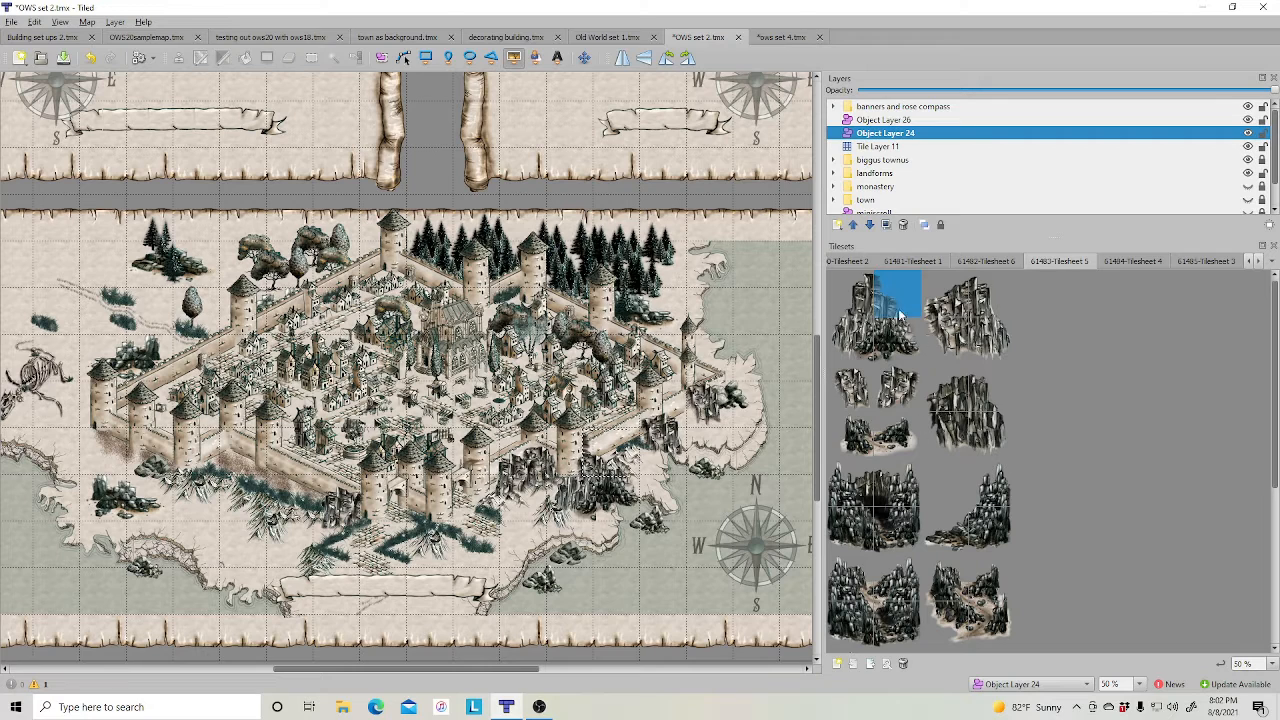
pyautogui.click(851, 294)
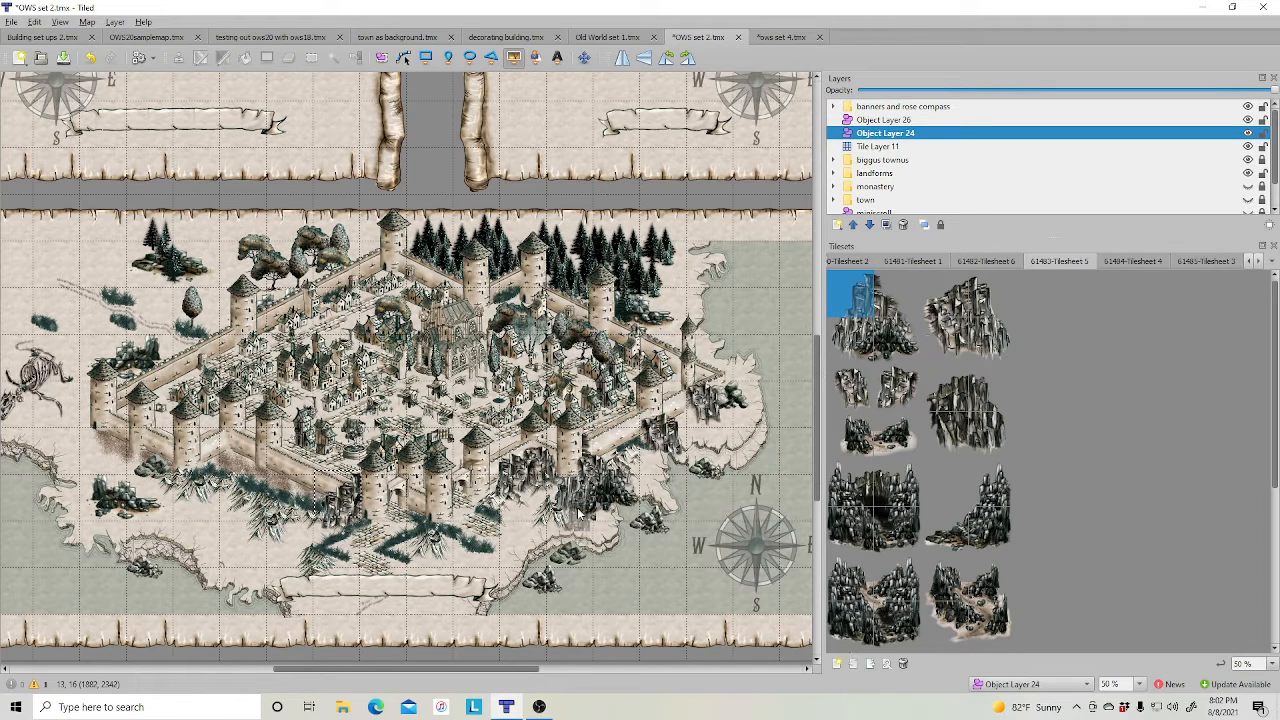
# On Tile Layer 11, stamp the two-by-two crag with the sandy path northwest of the city.
pyautogui.moveTo(443, 670); pyautogui.dragTo(410, 670)
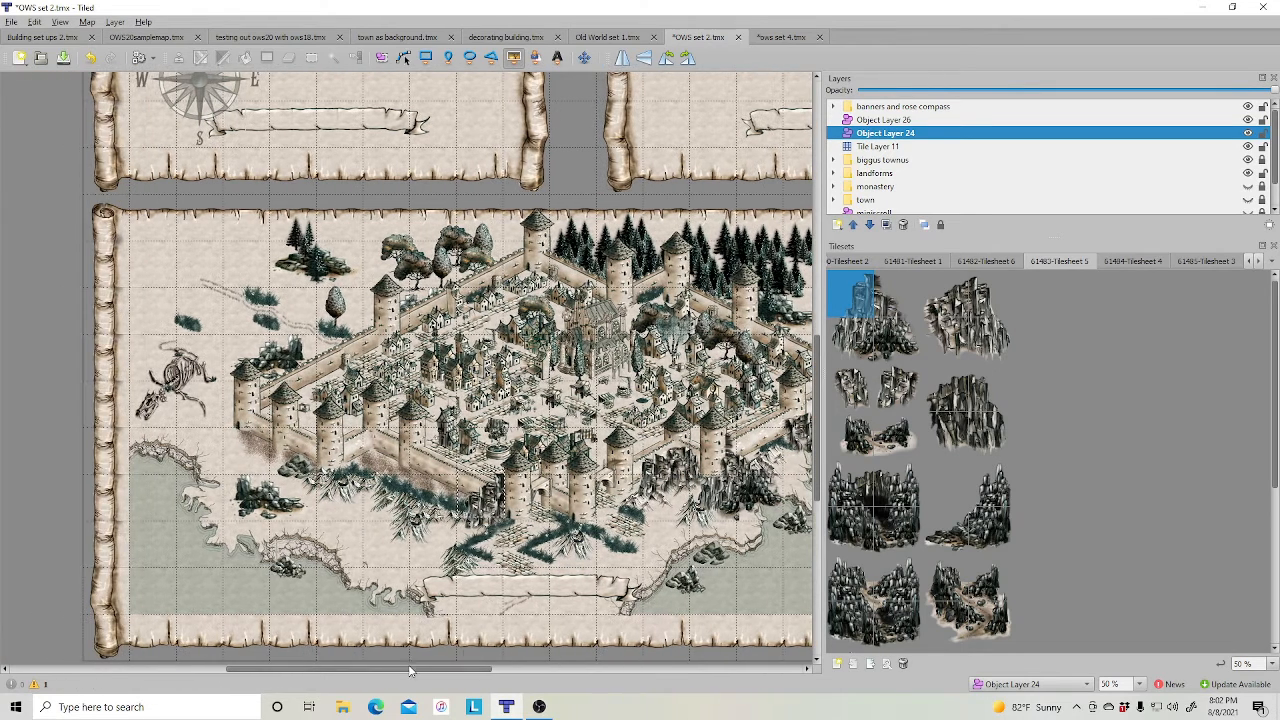
pyautogui.click(944, 575)
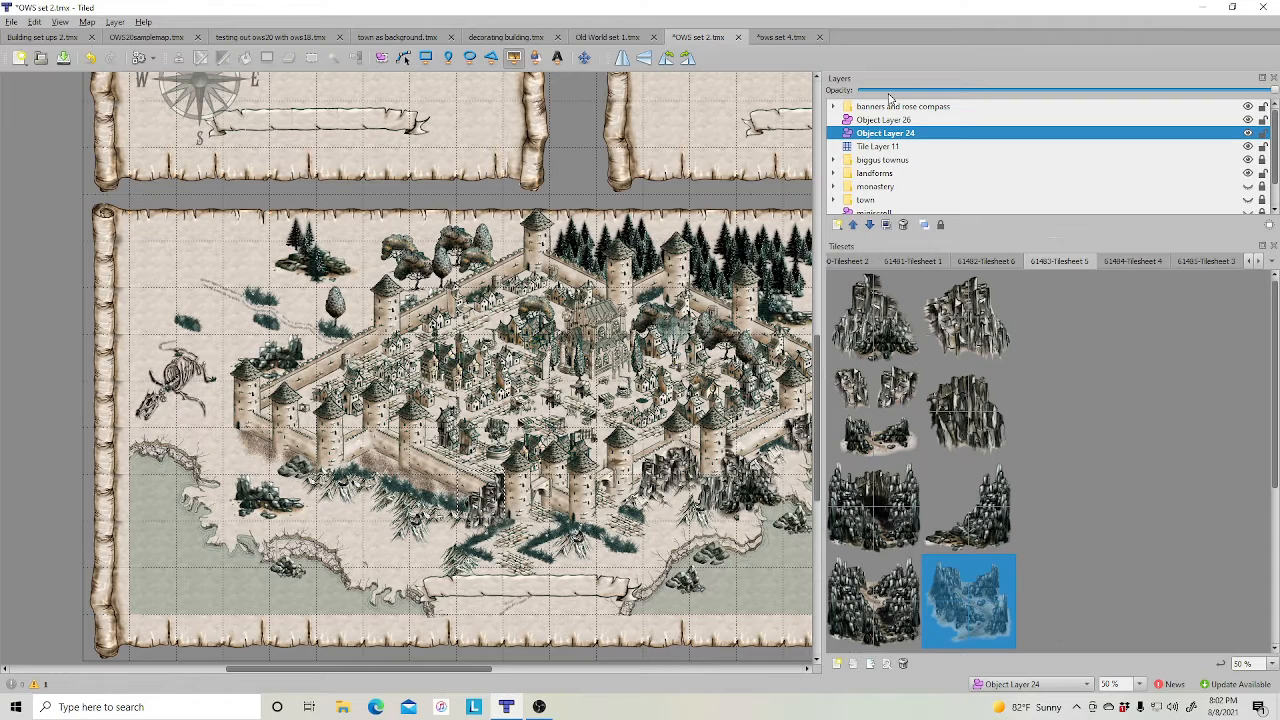
pyautogui.click(880, 147)
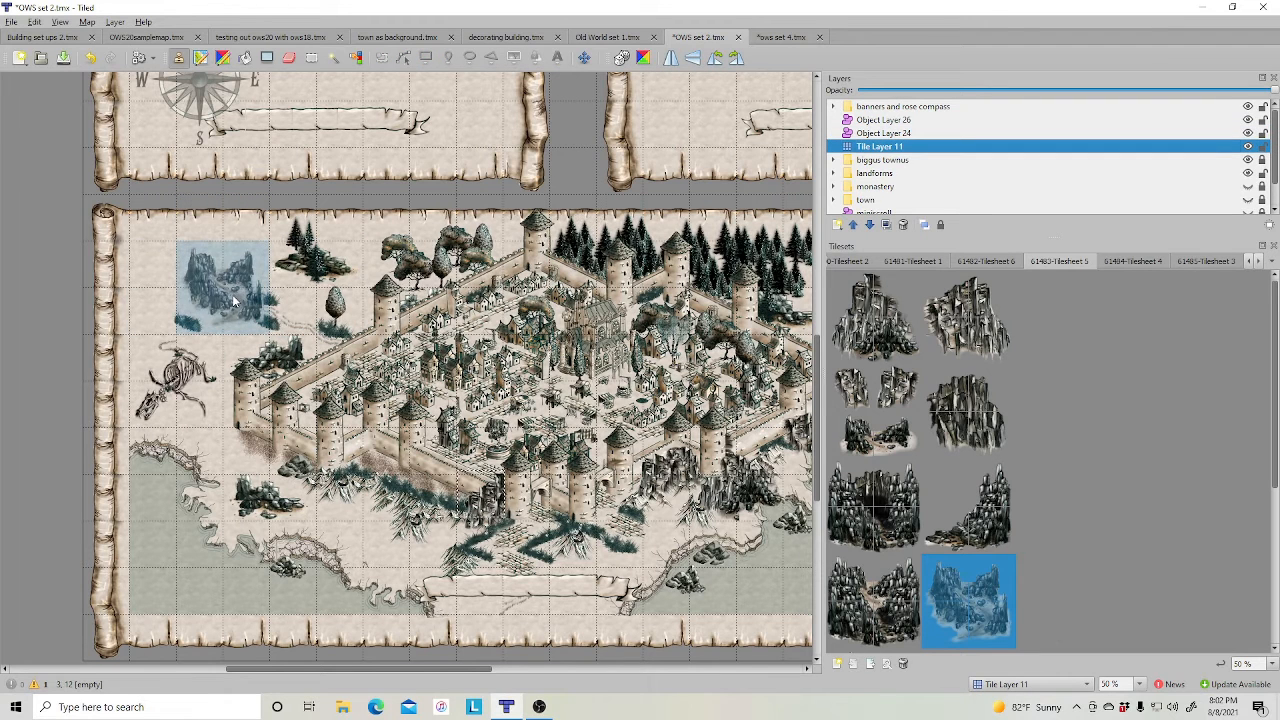
pyautogui.click(231, 313)
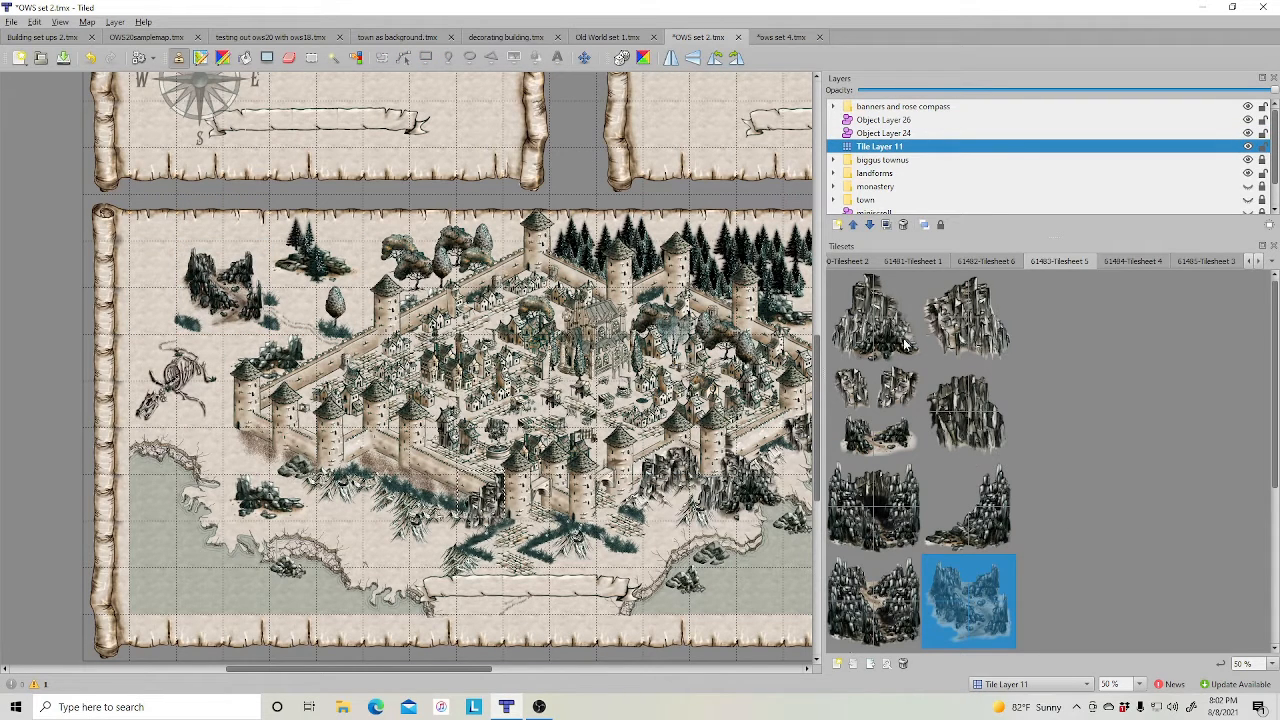
# Stamp the tall two-by-two crag at the map's western edge and erase the part overlapping the scroll border.
pyautogui.click(942, 305)
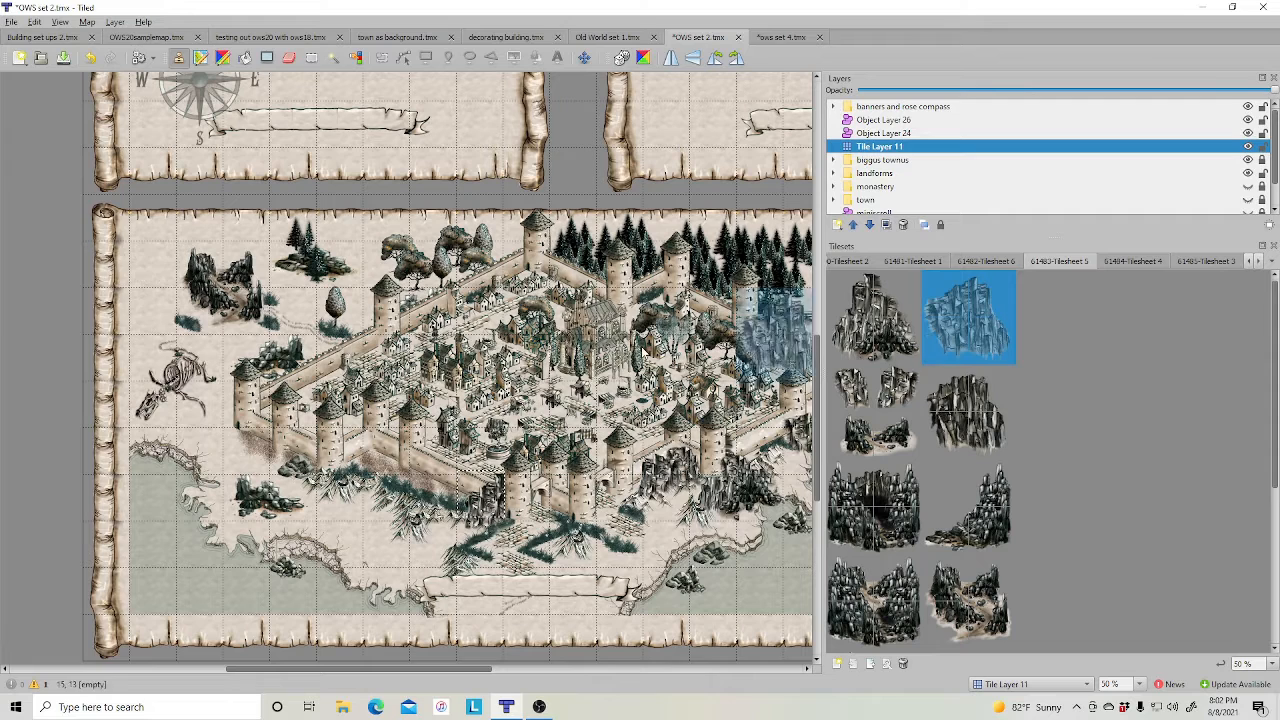
pyautogui.click(150, 325)
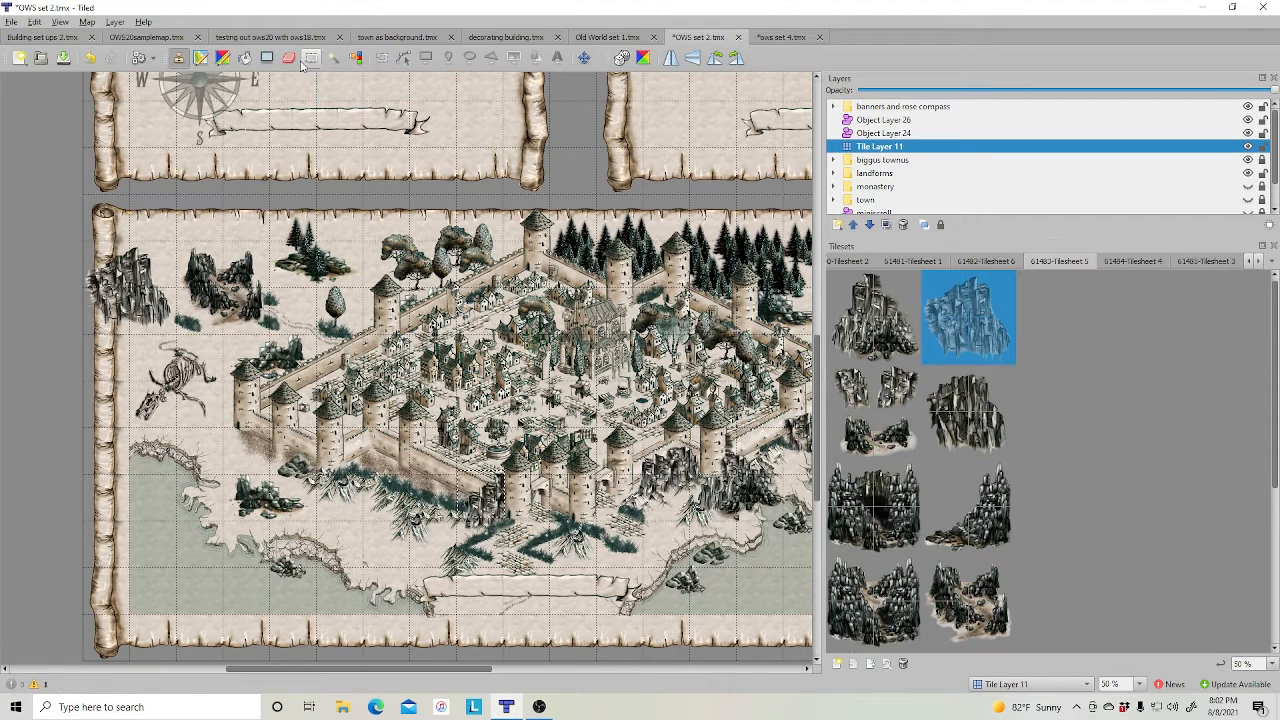
pyautogui.click(289, 57)
pyautogui.moveTo(108, 220); pyautogui.dragTo(110, 378)
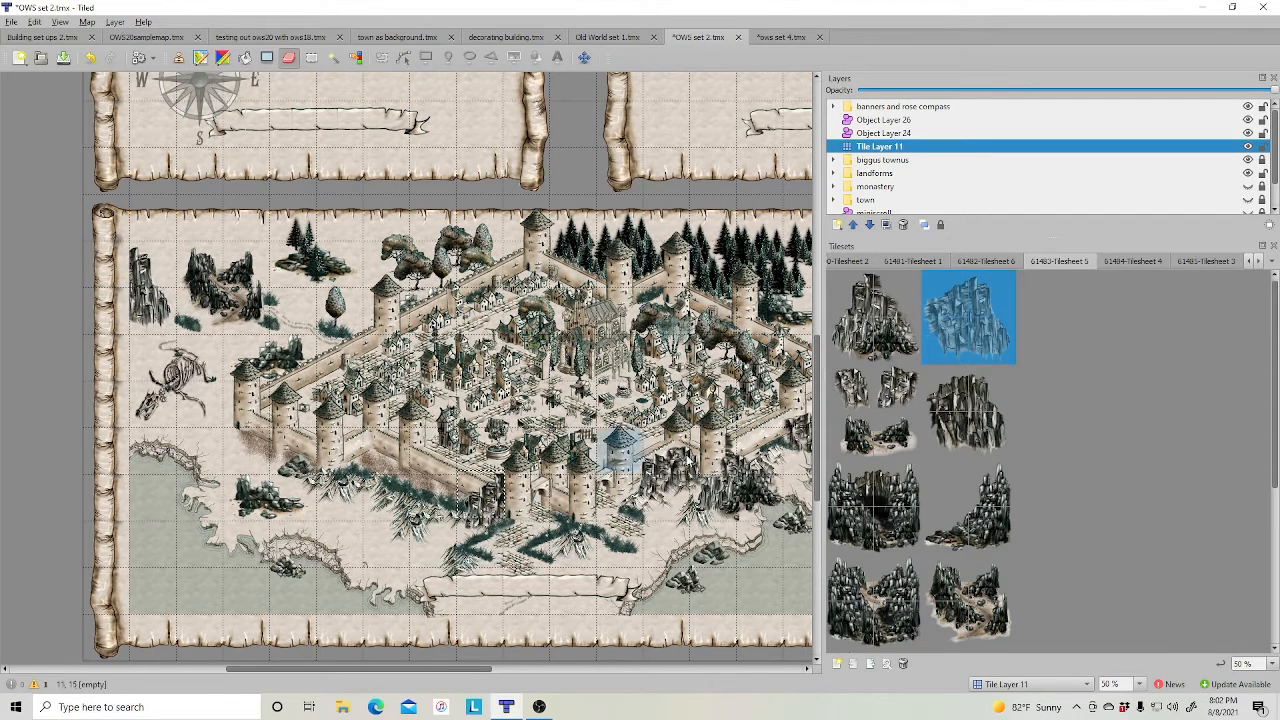
# On Object Layer 24, fill the gap between the two crags northwest of the city with a small crag tile.
pyautogui.click(855, 390)
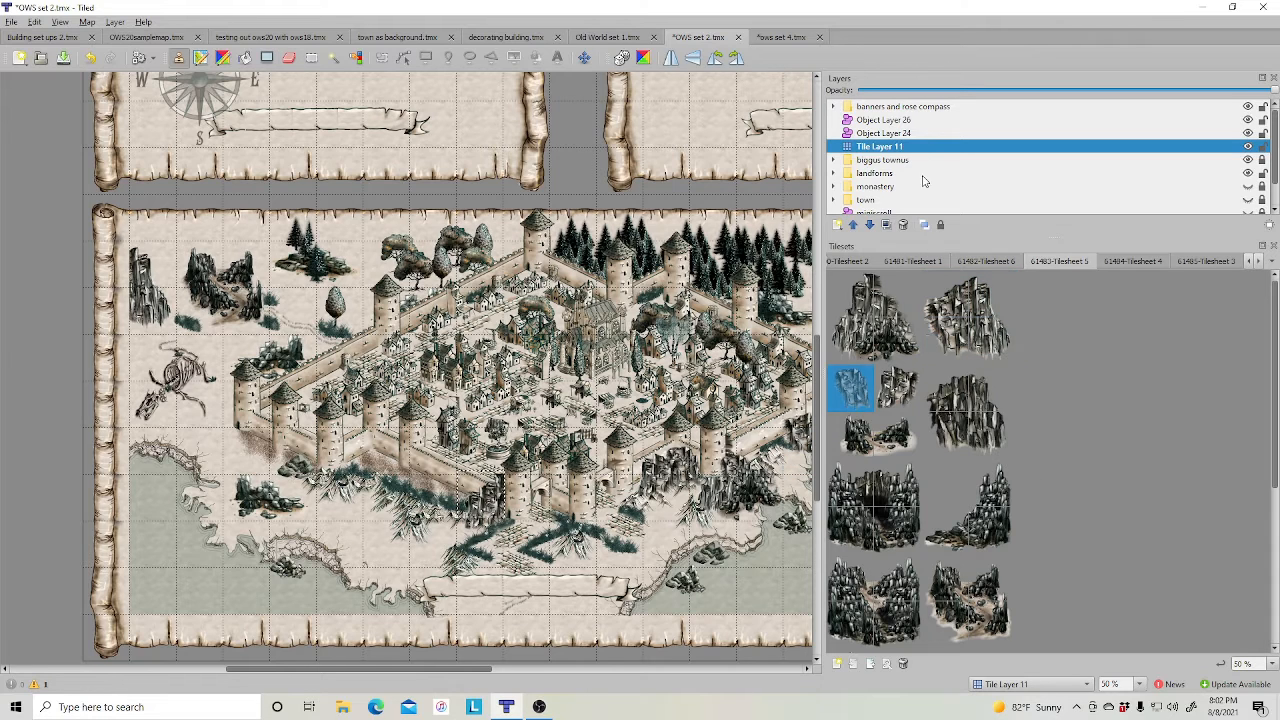
pyautogui.click(884, 134)
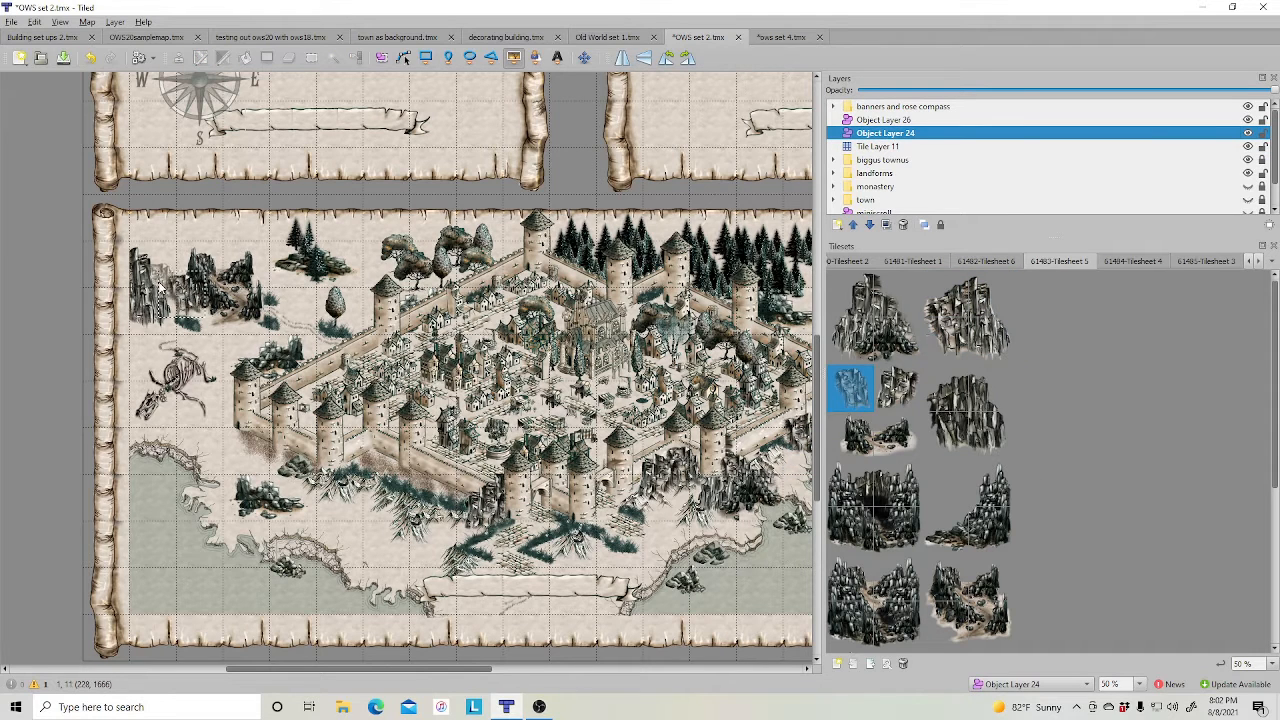
pyautogui.click(897, 388)
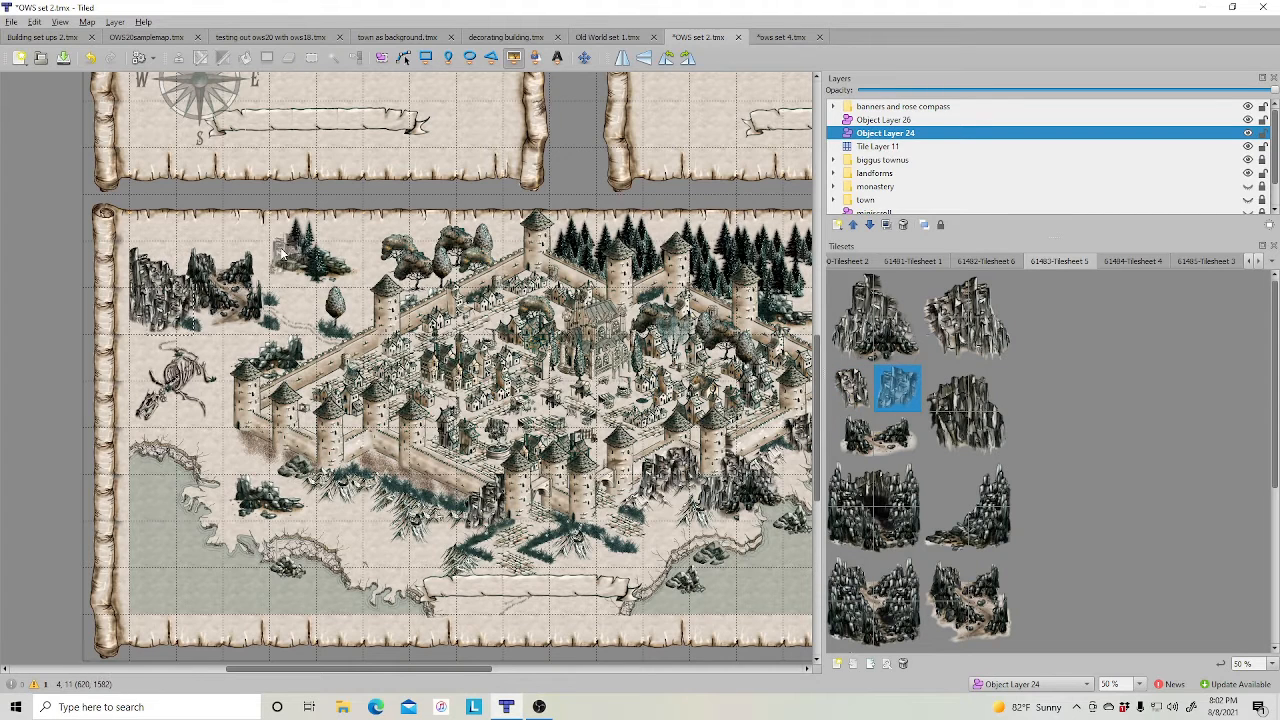
# Add an object layer directly beneath Tile Layer 11 and insert the other small crag tile beside the pines northwest of the city.
pyautogui.click(881, 148)
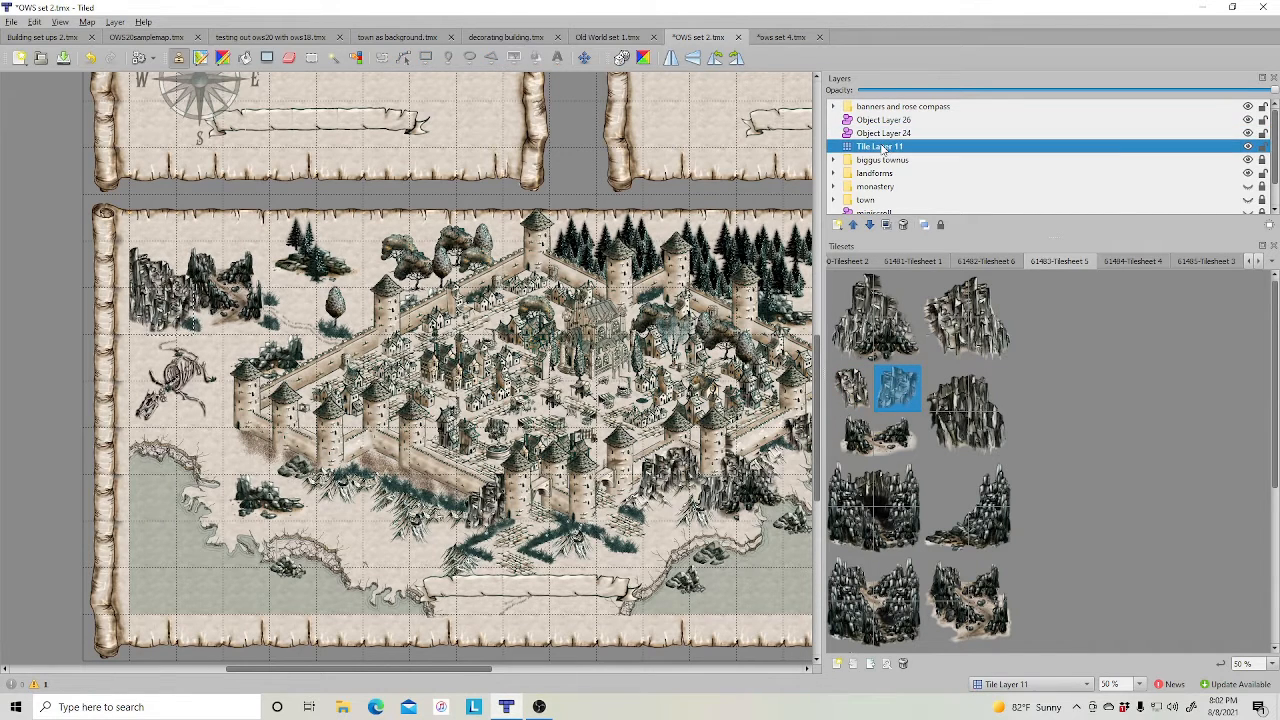
pyautogui.rightClick(881, 148)
pyautogui.moveTo(929, 160)
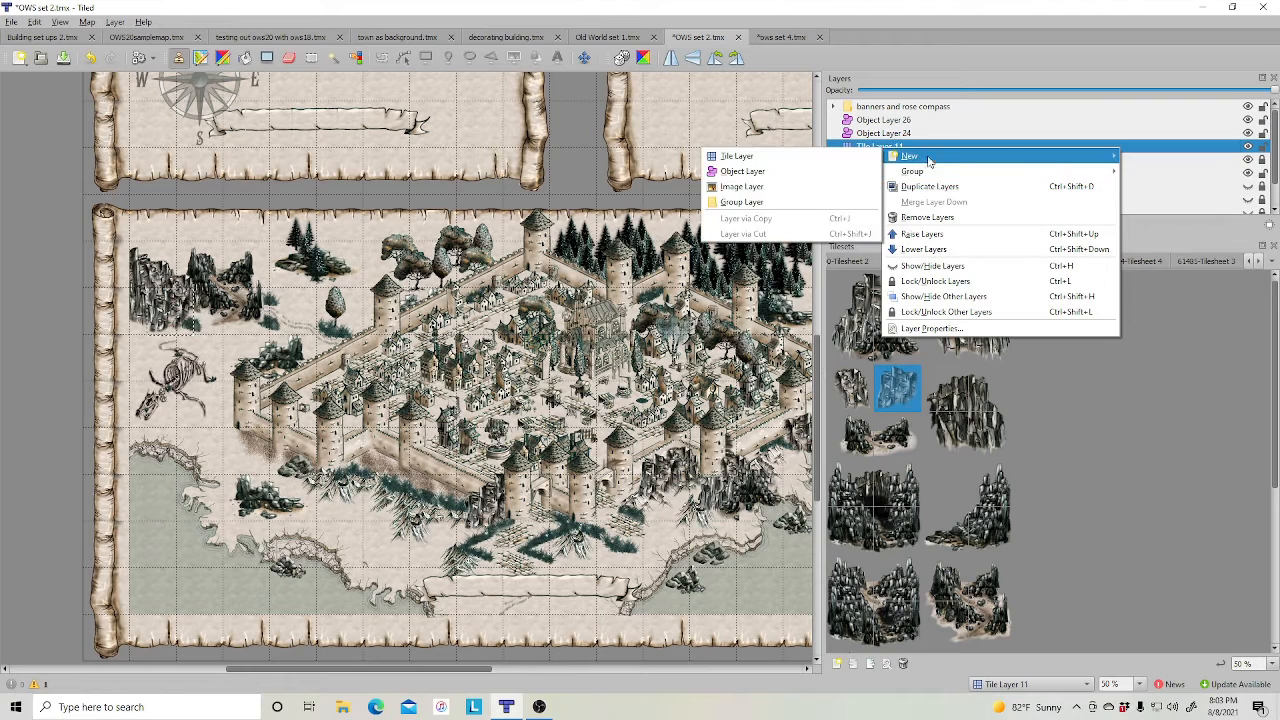
pyautogui.click(742, 171)
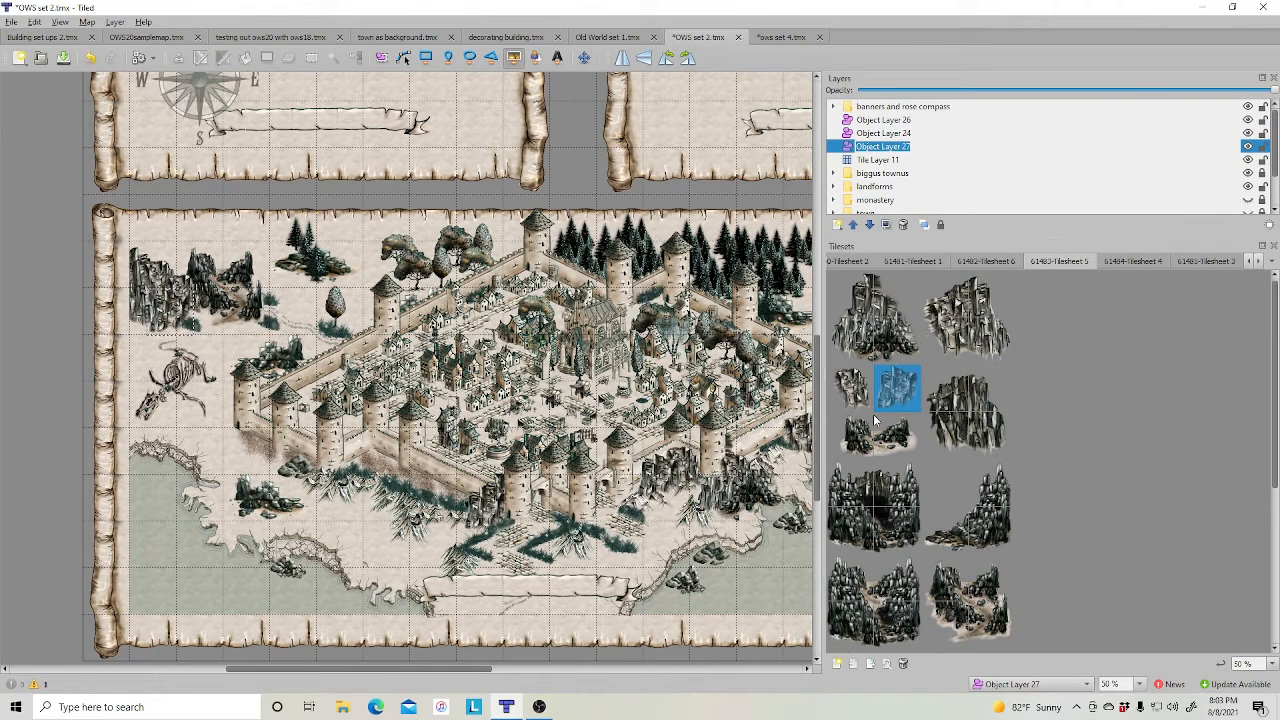
pyautogui.click(869, 225)
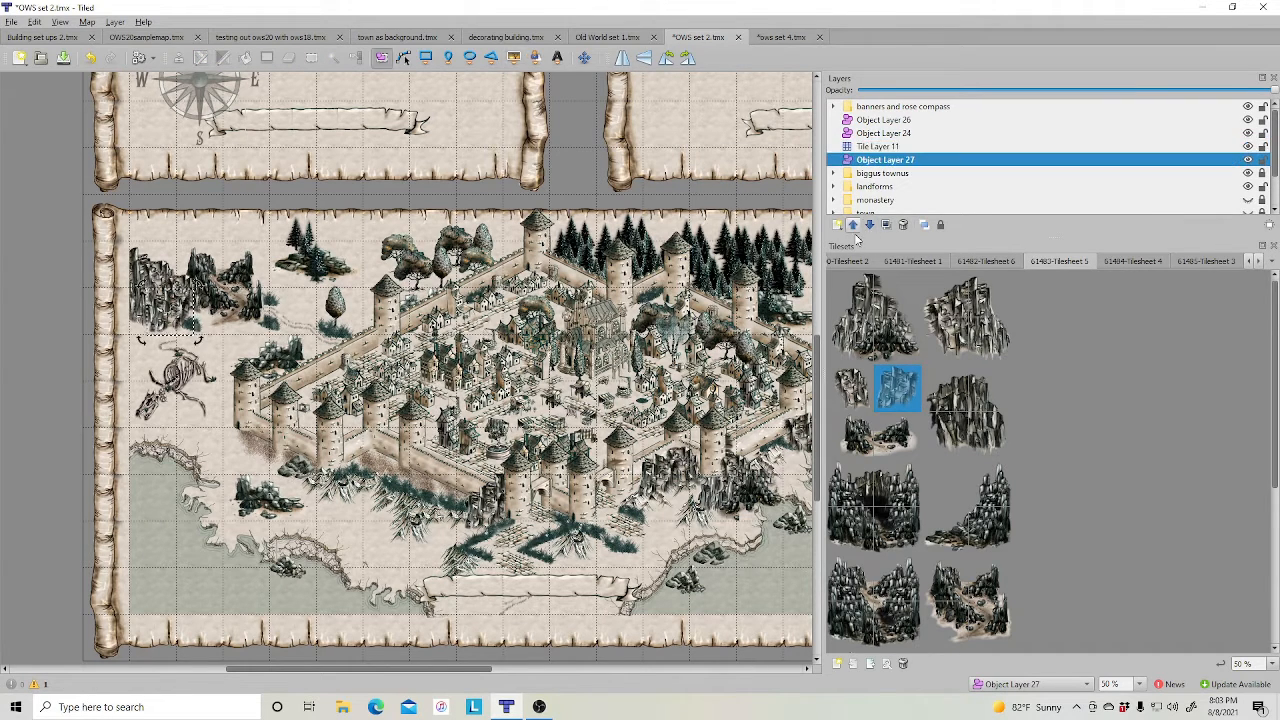
pyautogui.click(513, 57)
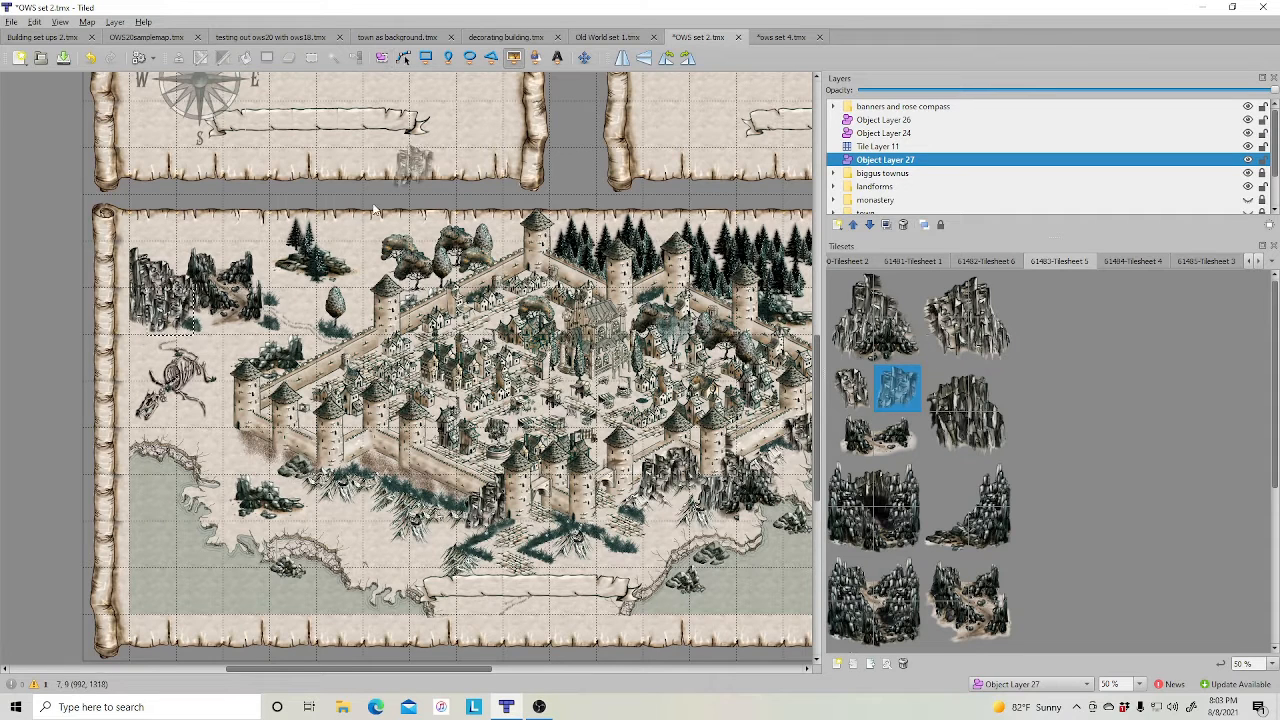
pyautogui.click(275, 240)
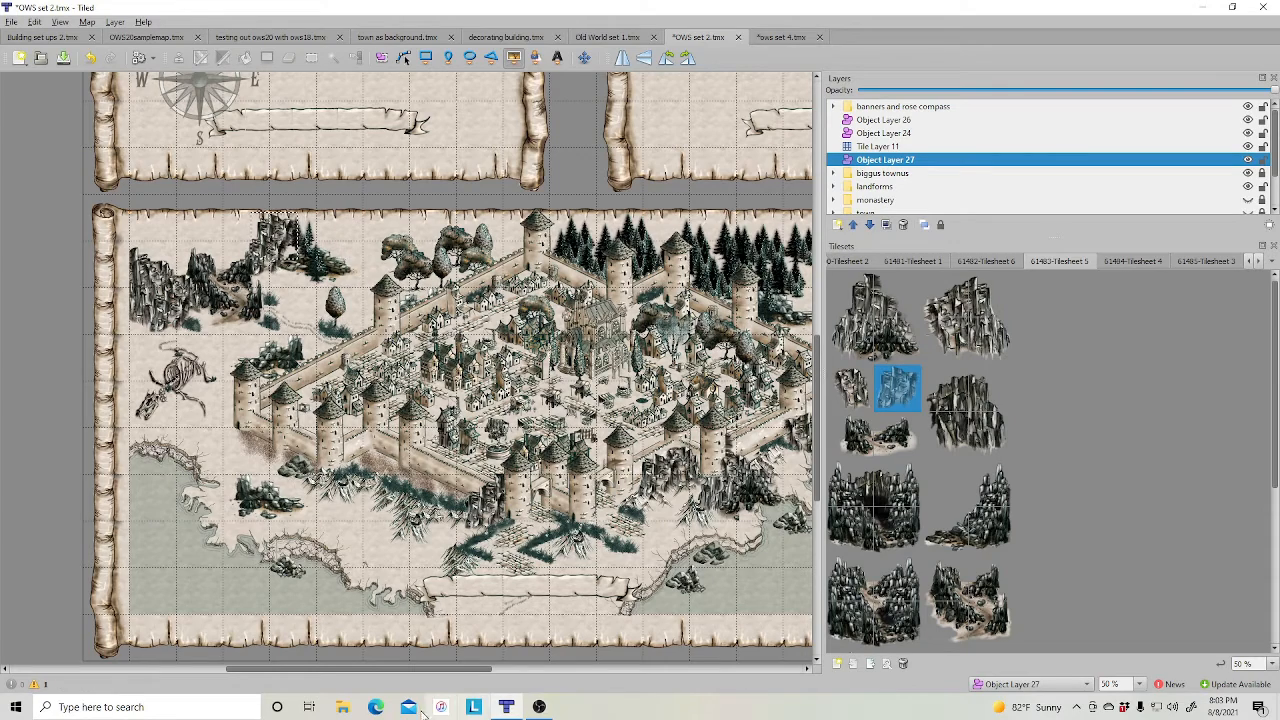
# Insert the small dark debris tile from 61484-Tilesheet 4 in the map's northwest corner, just west of the new crag.
pyautogui.moveTo(380, 675)
pyautogui.mouseDown()
pyautogui.moveTo(432, 677)
pyautogui.moveTo(392, 677)
pyautogui.mouseUp()
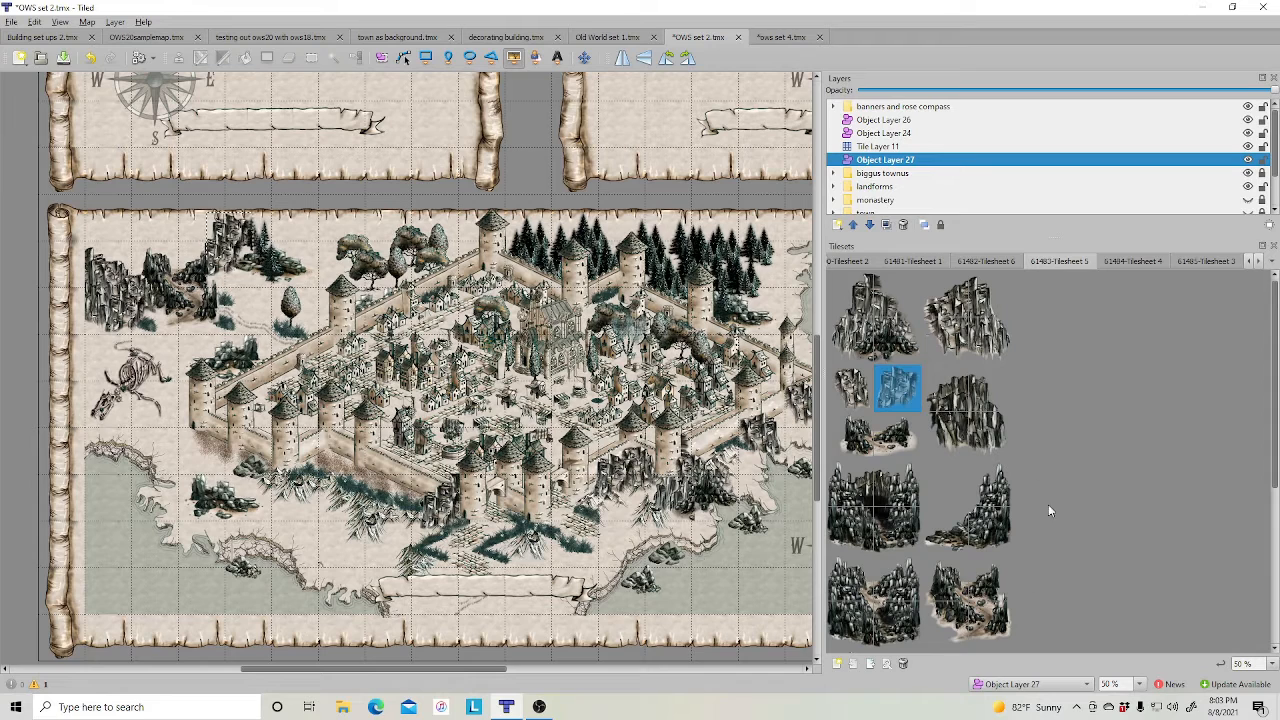
pyautogui.click(1133, 262)
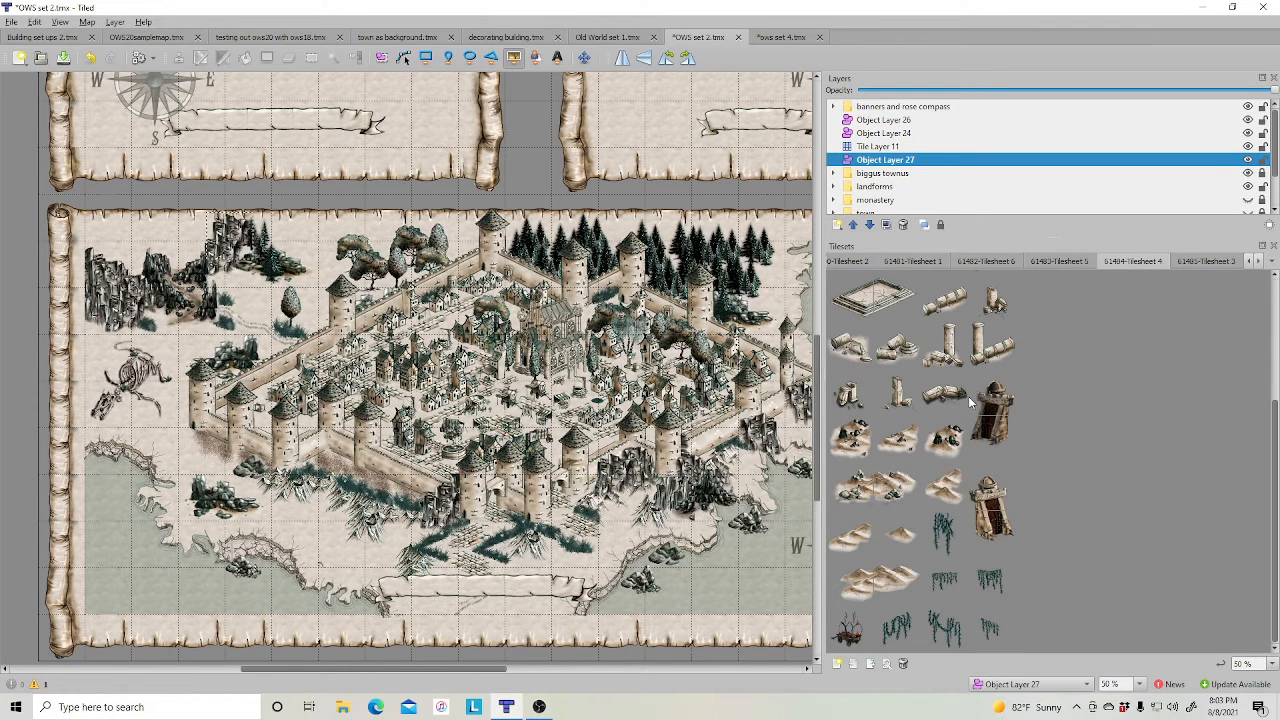
pyautogui.click(850, 628)
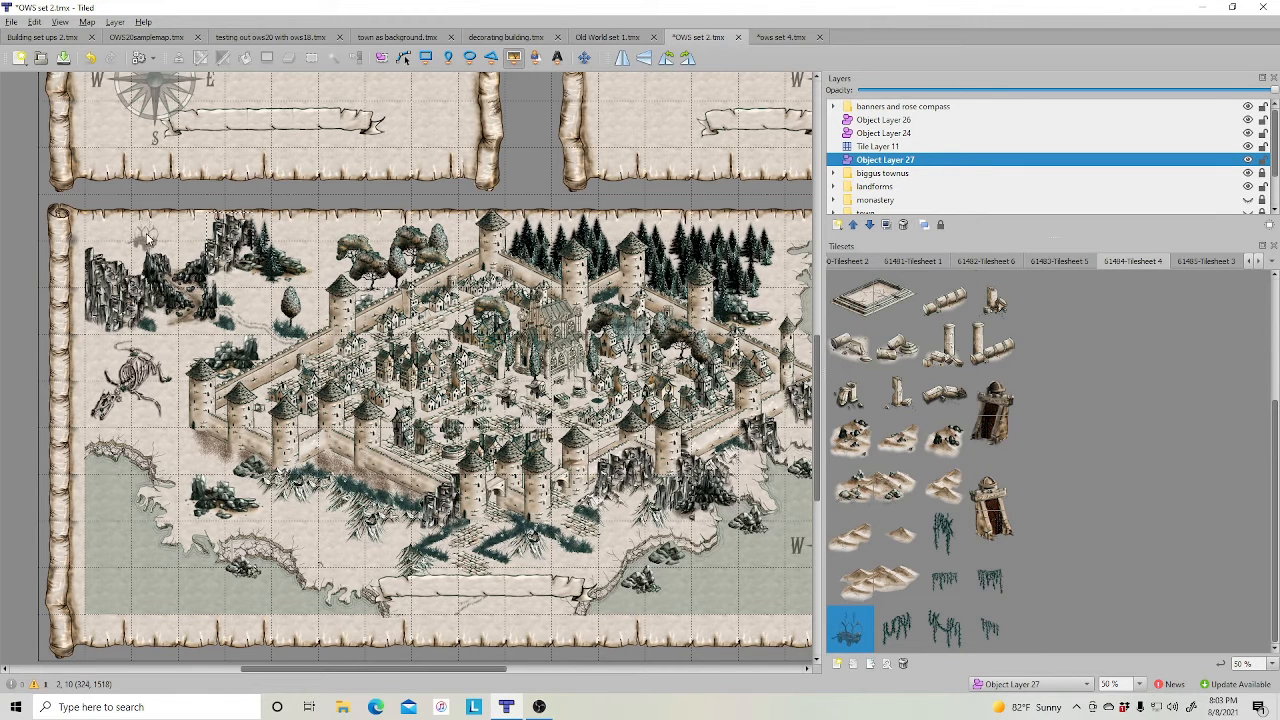
pyautogui.click(178, 232)
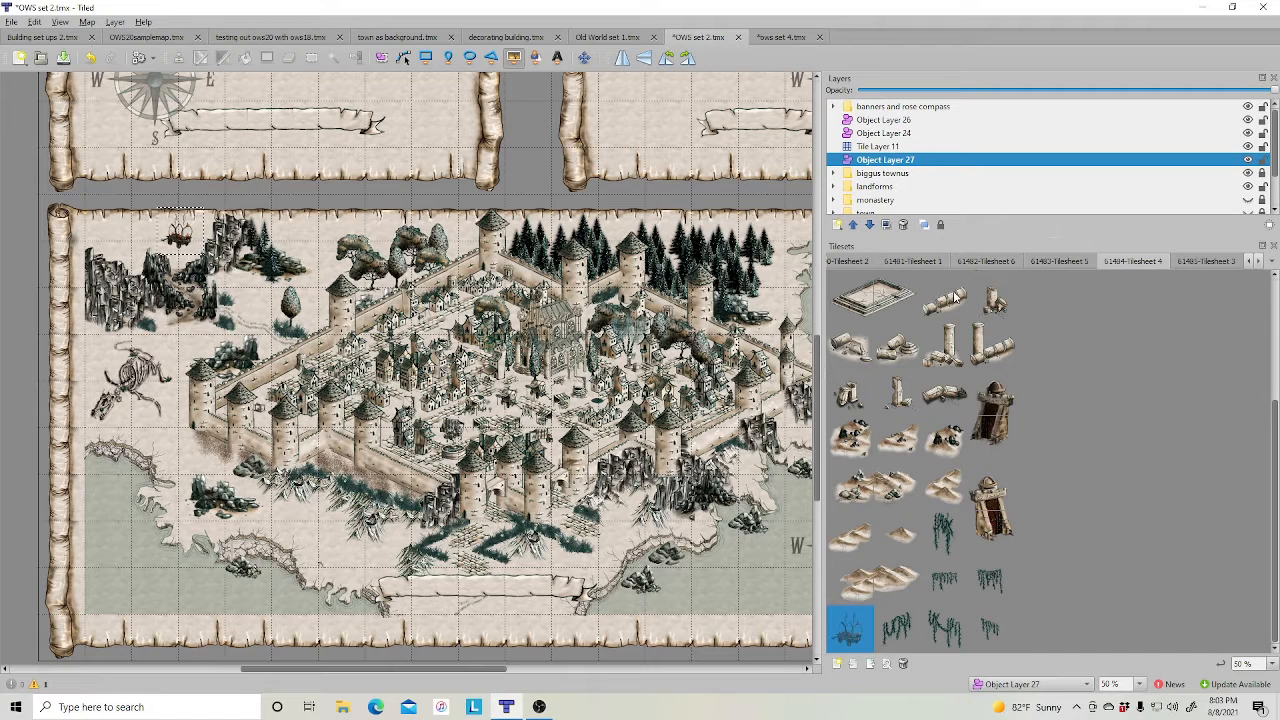
# Insert the teal framed portal tile from 61485-Tilesheet 3 south of the city, just above the bottom banner.
pyautogui.click(1205, 262)
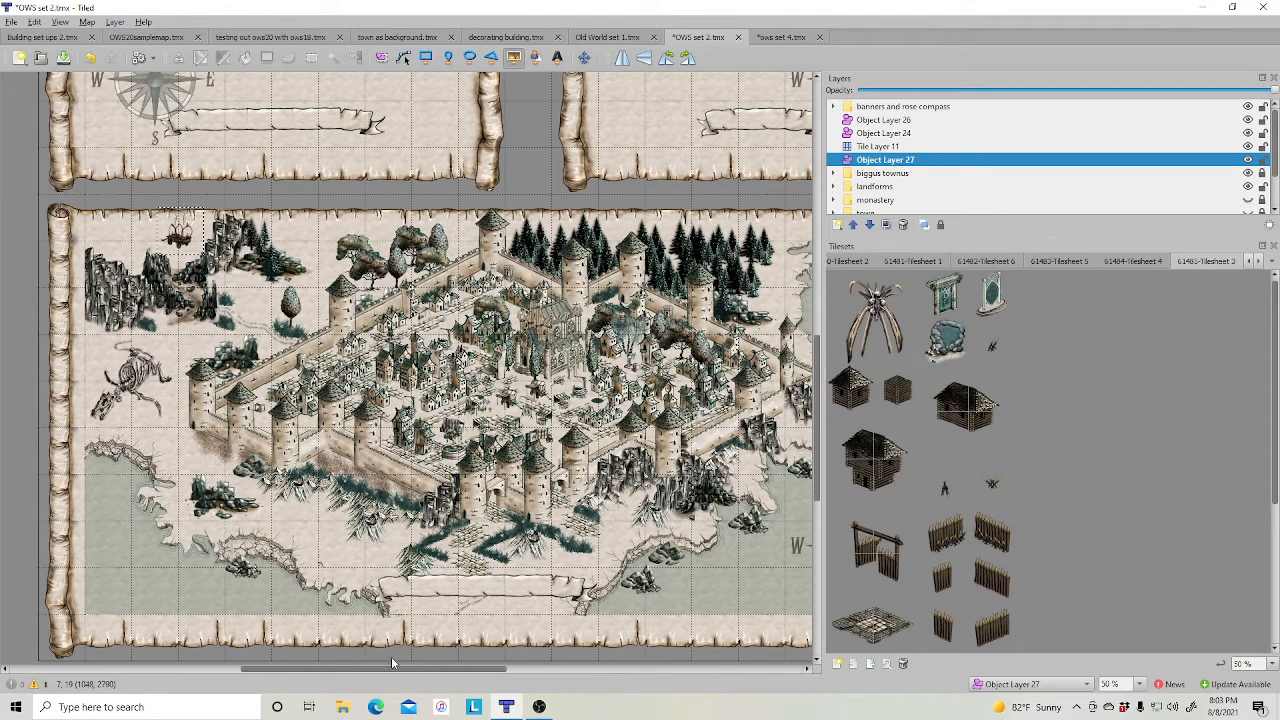
pyautogui.hscroll(3, 418, 676)
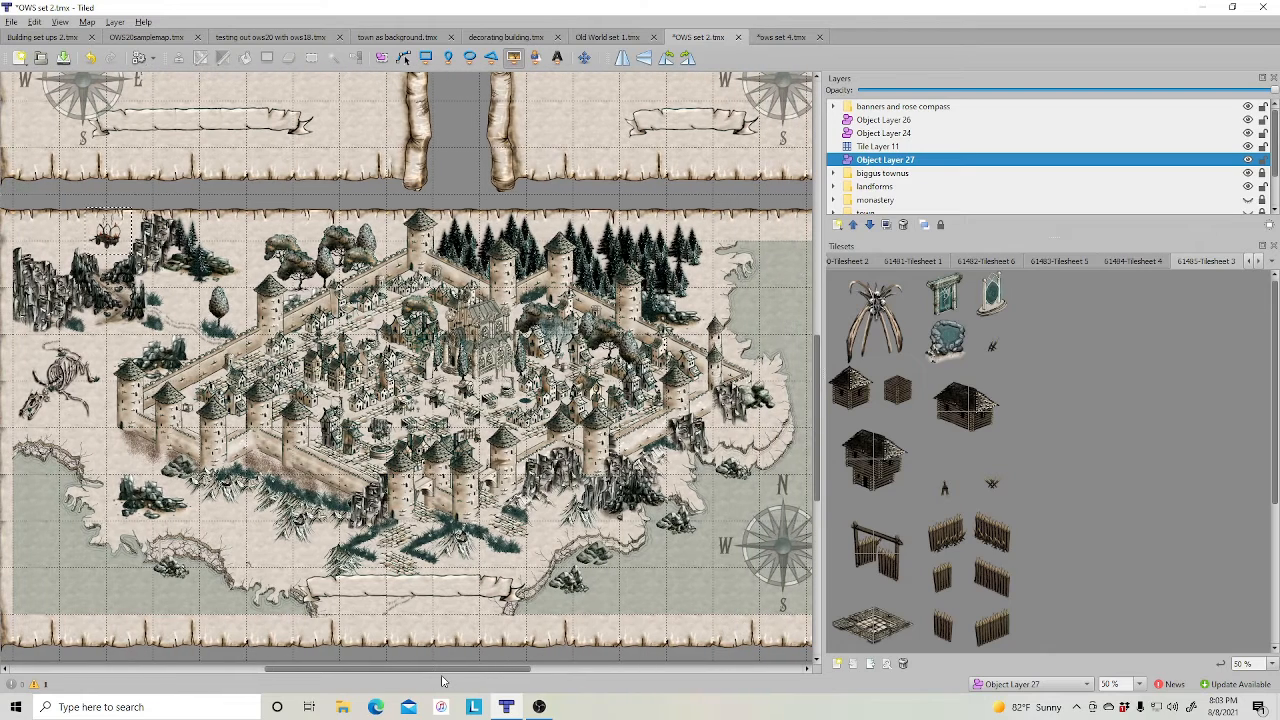
pyautogui.click(944, 293)
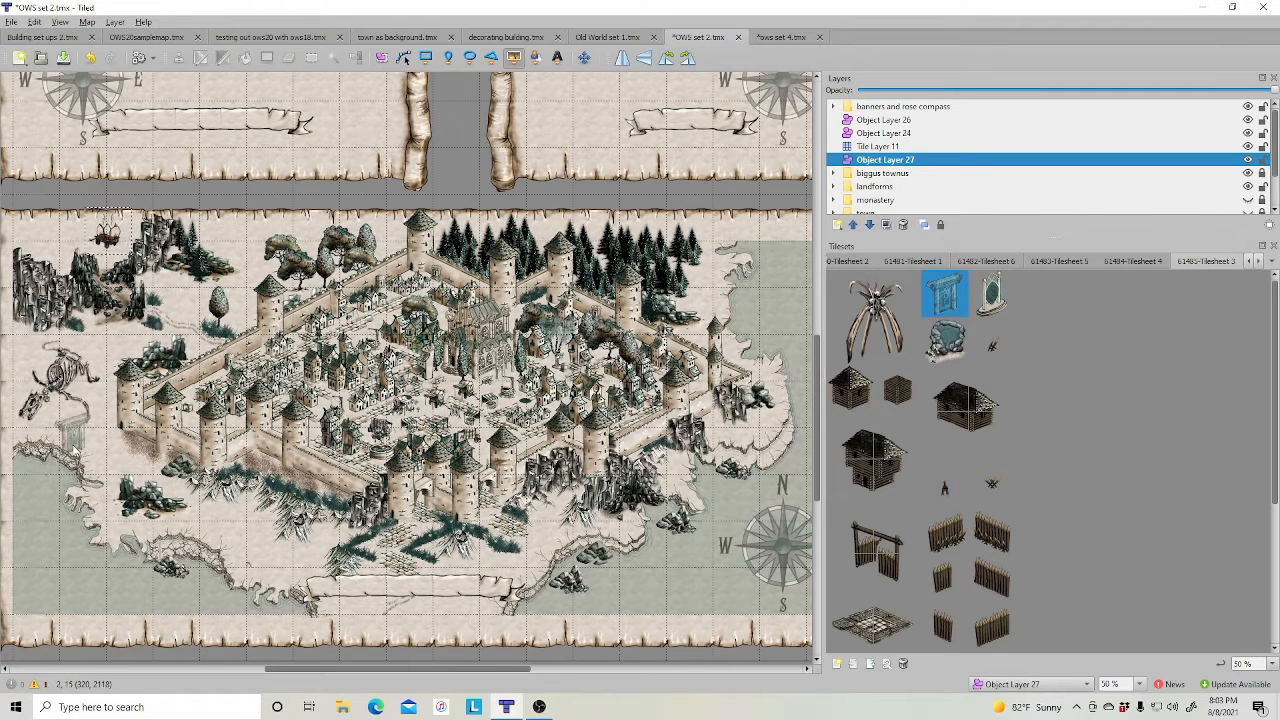
pyautogui.click(474, 546)
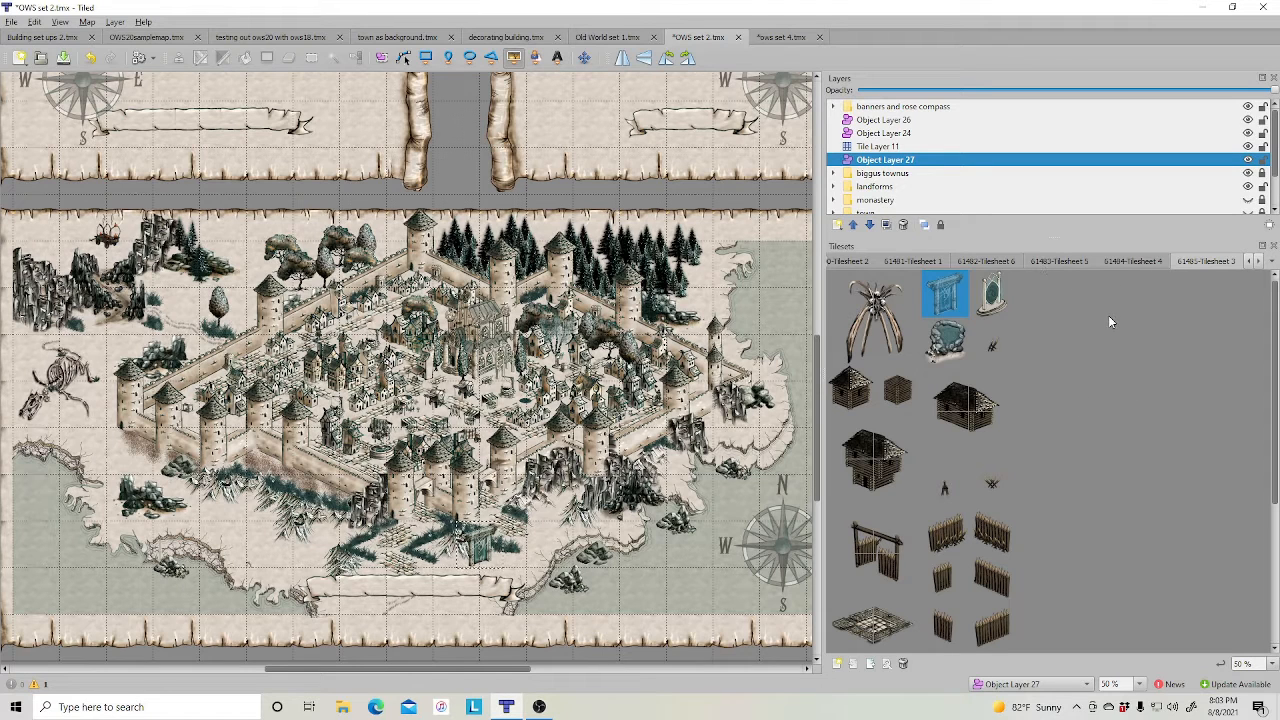
# On Object Layer 26, insert the dark rock pile from 61486-Tilesheet 2 on the southern shore, east of the portal.
pyautogui.click(1260, 261)
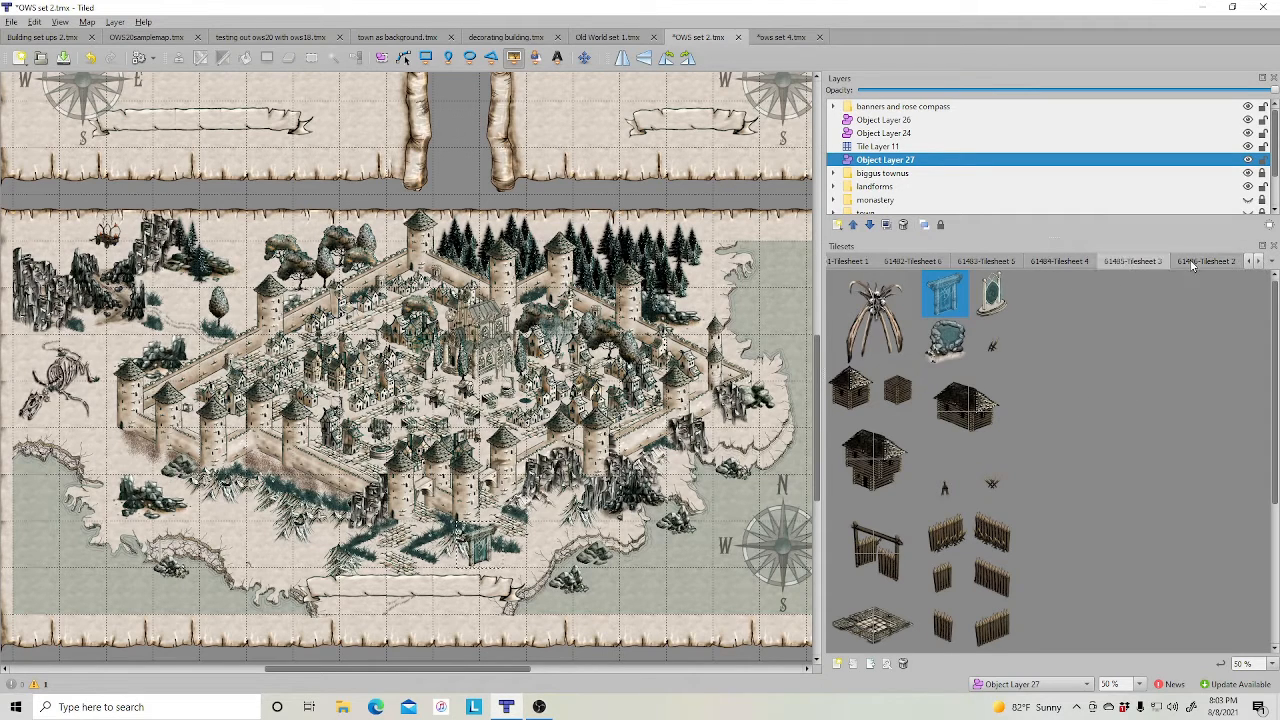
pyautogui.click(1205, 261)
pyautogui.click(852, 298)
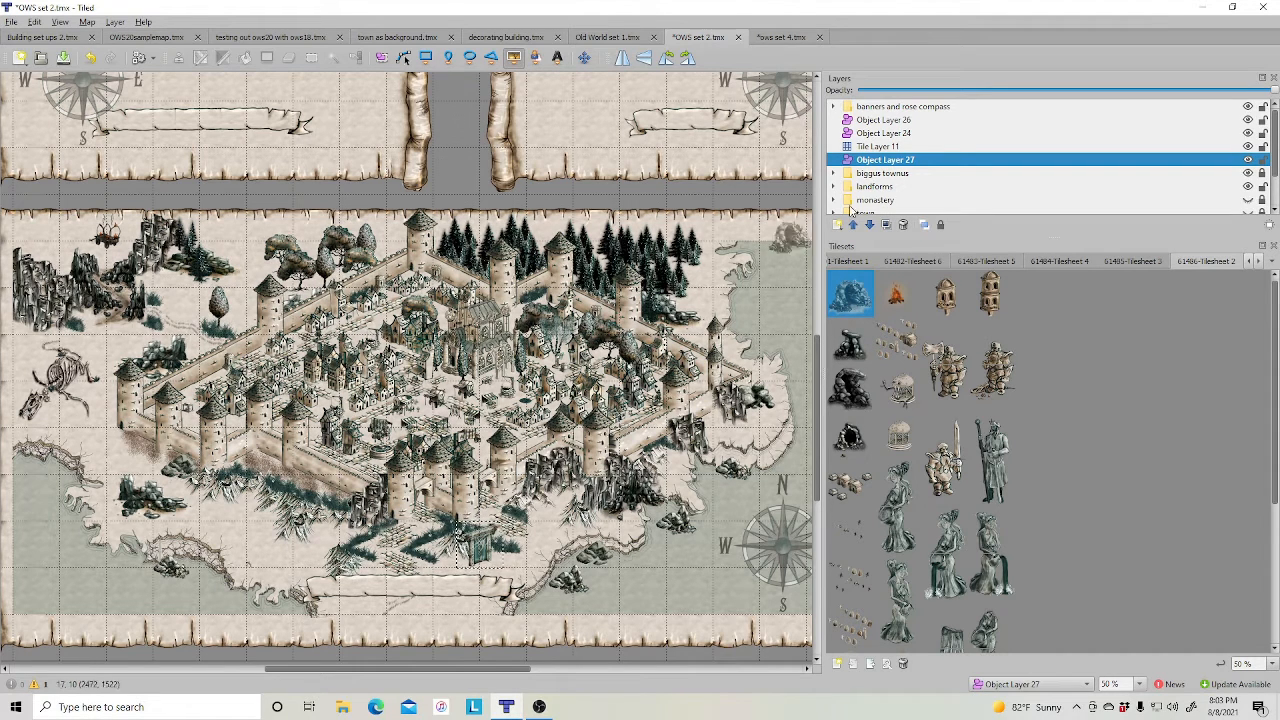
pyautogui.click(877, 120)
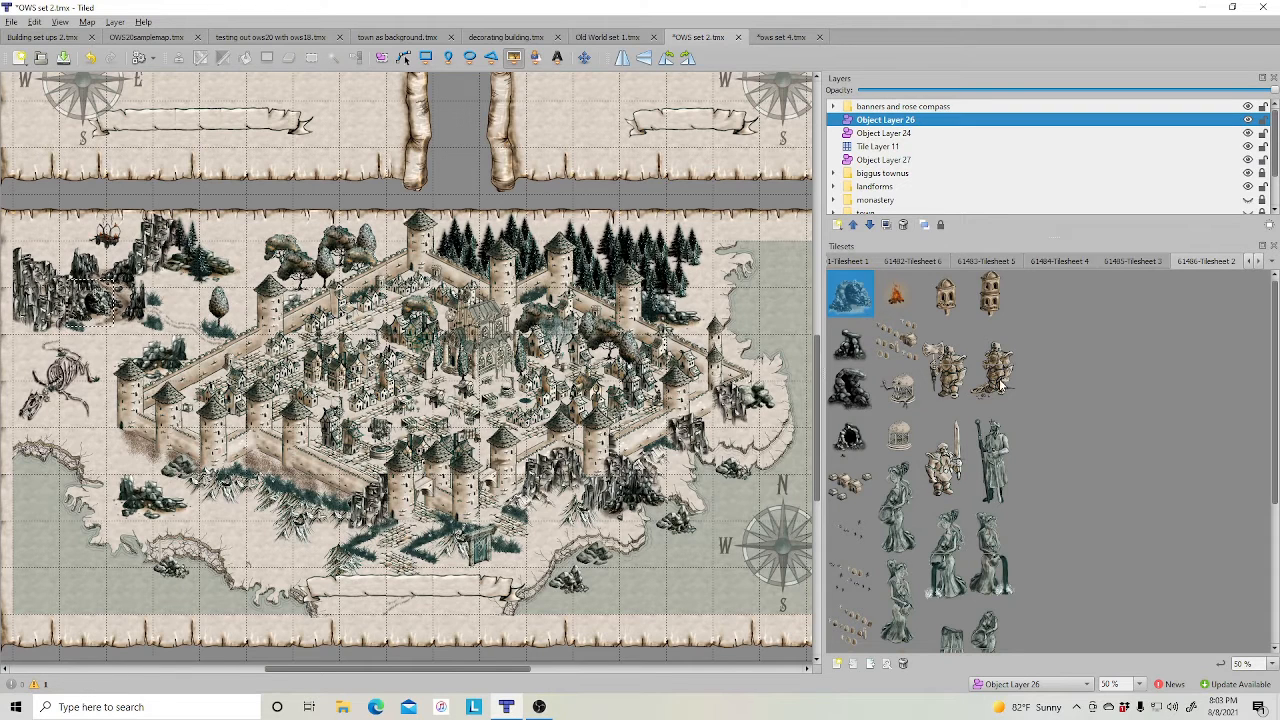
# Add a tile layer above Object Layer 26 and stamp the robed statue with the staff, flipped horizontally, on the northwest crag.
pyautogui.scroll(-3, 907, 450)
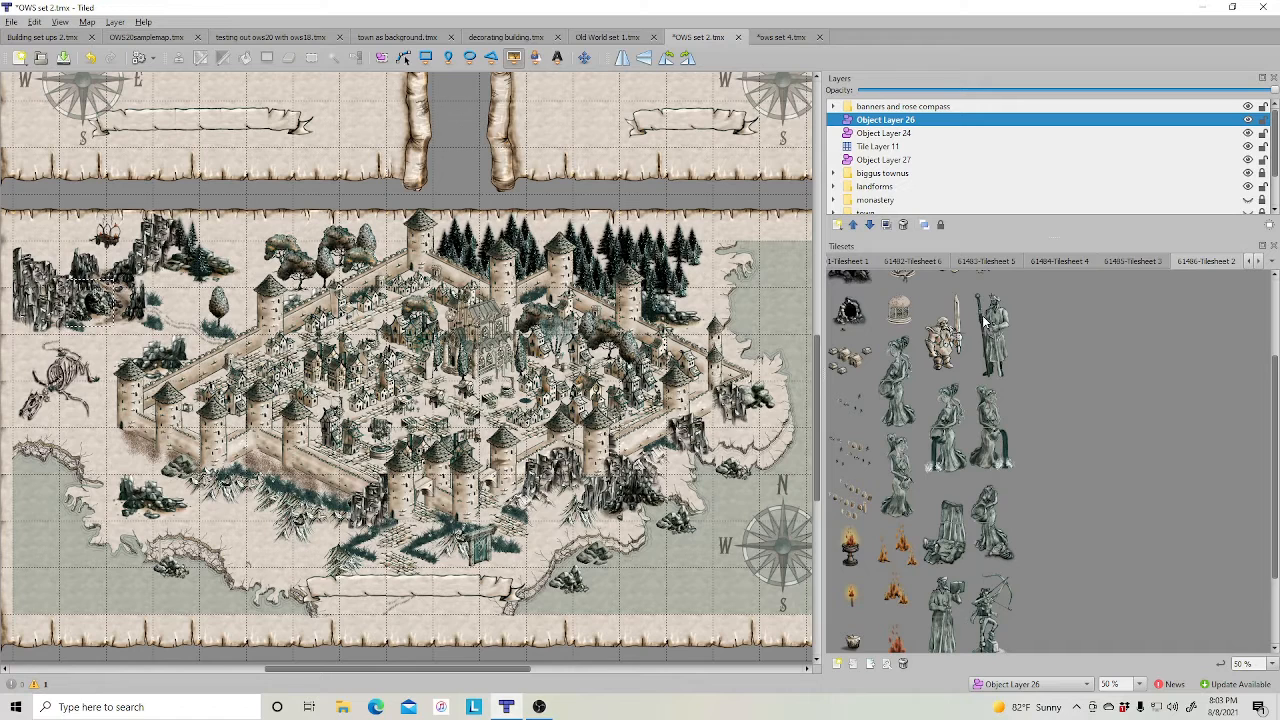
pyautogui.rightClick(901, 121)
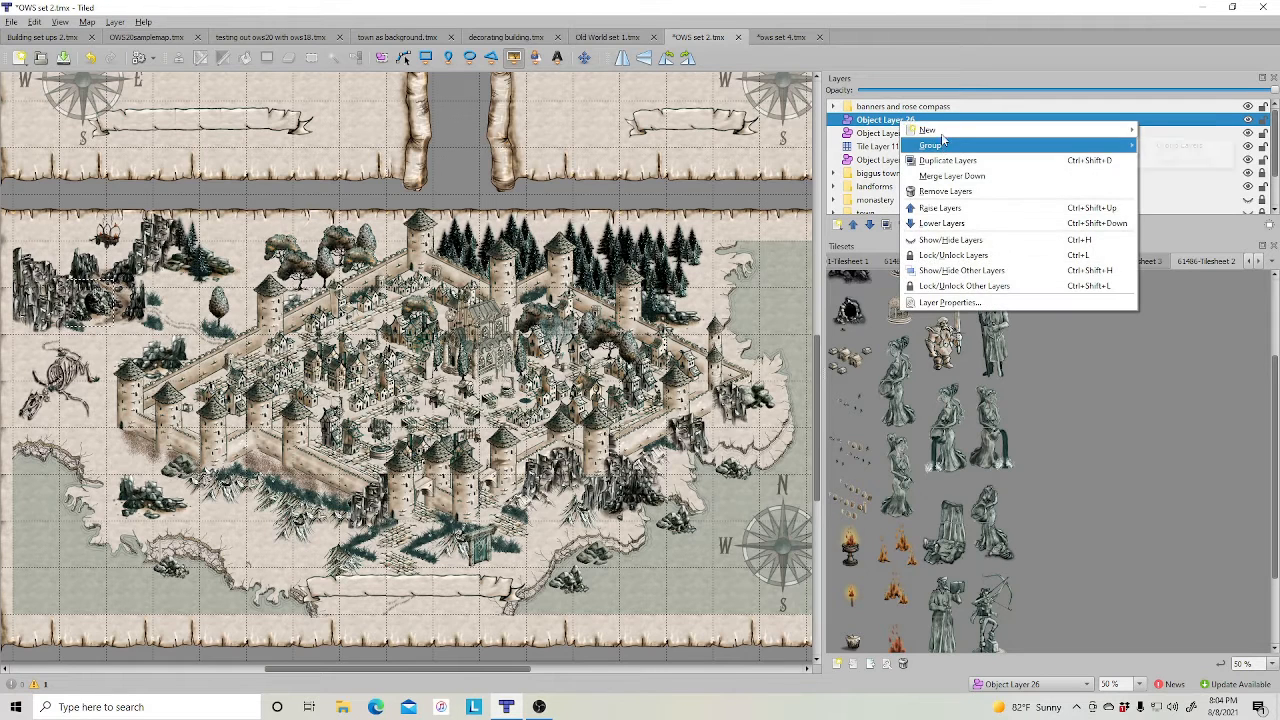
pyautogui.moveTo(928, 130)
pyautogui.click(772, 130)
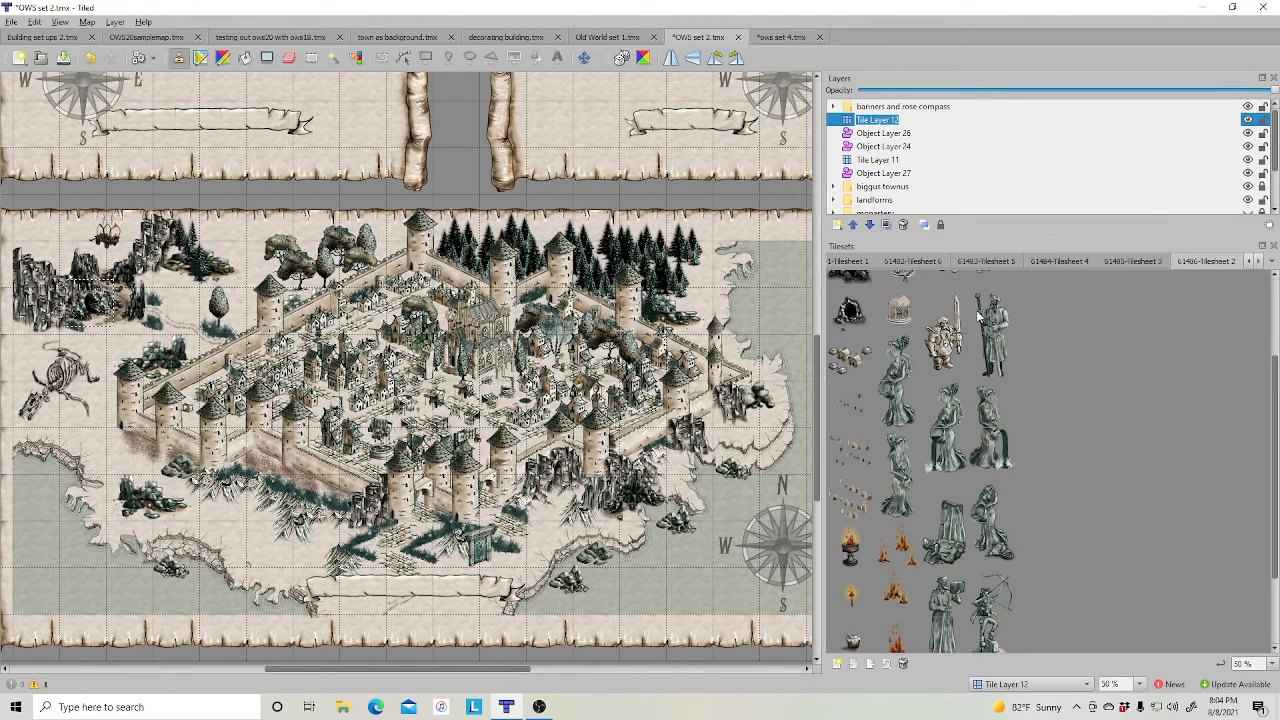
pyautogui.moveTo(995, 311); pyautogui.dragTo(993, 365)
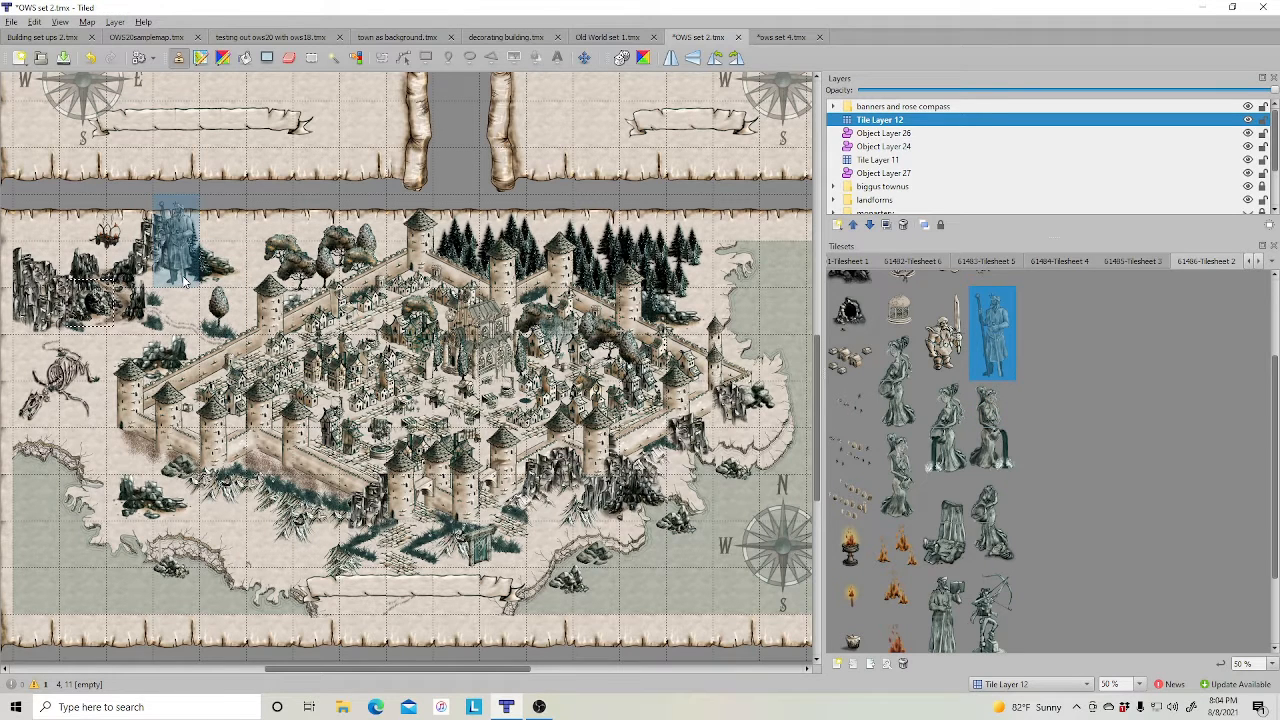
pyautogui.press('x')
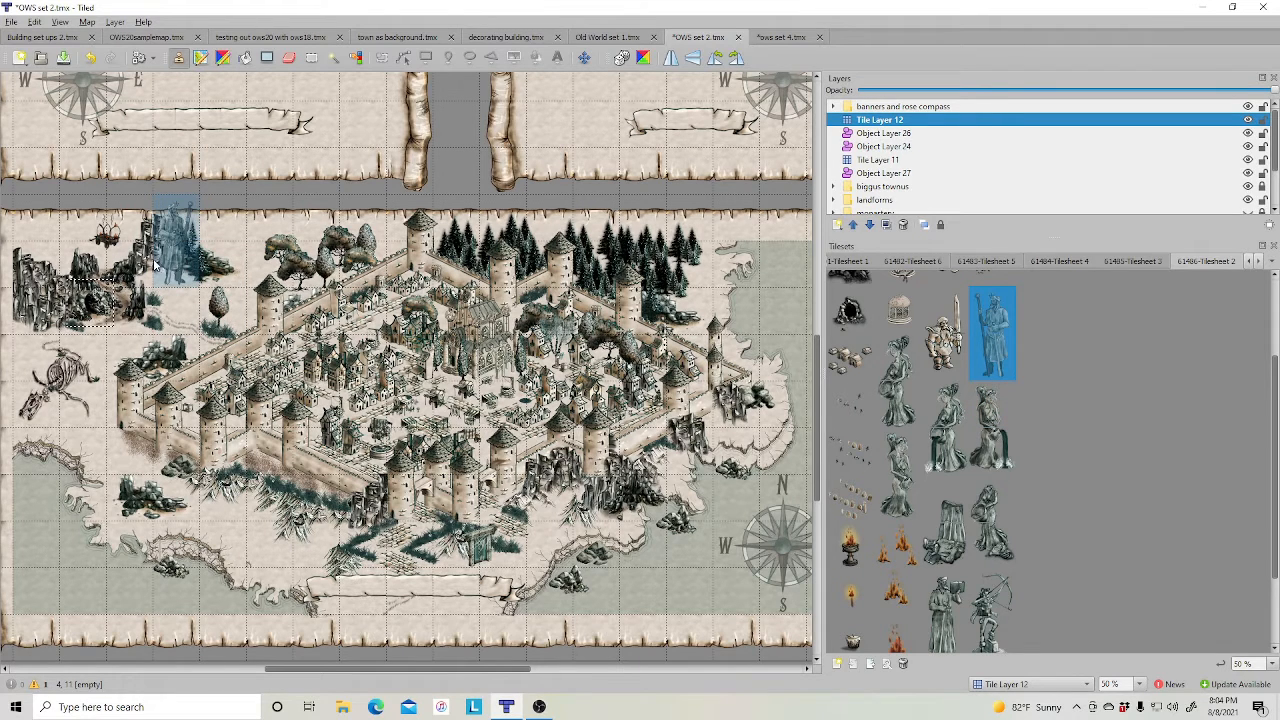
pyautogui.click(147, 262)
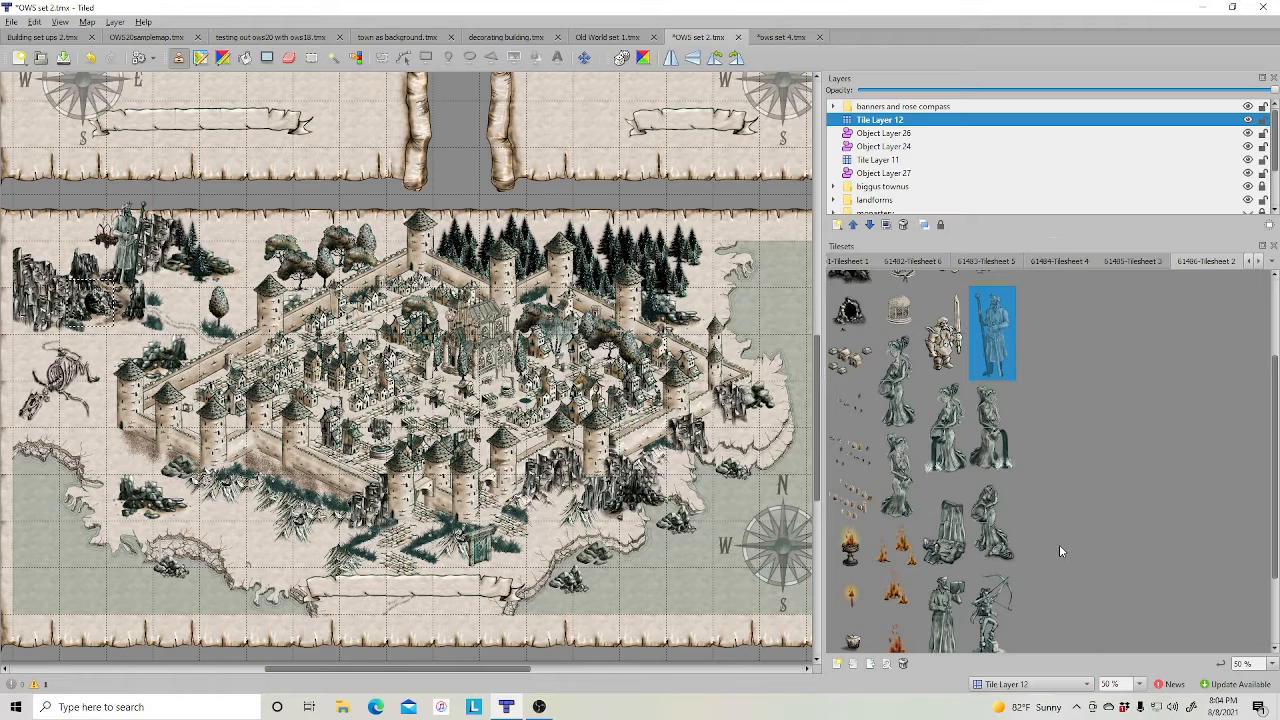
# On Object Layer 26, insert the small fire tile over the dark debris beside the robed statue.
pyautogui.scroll(-2, 1059, 544)
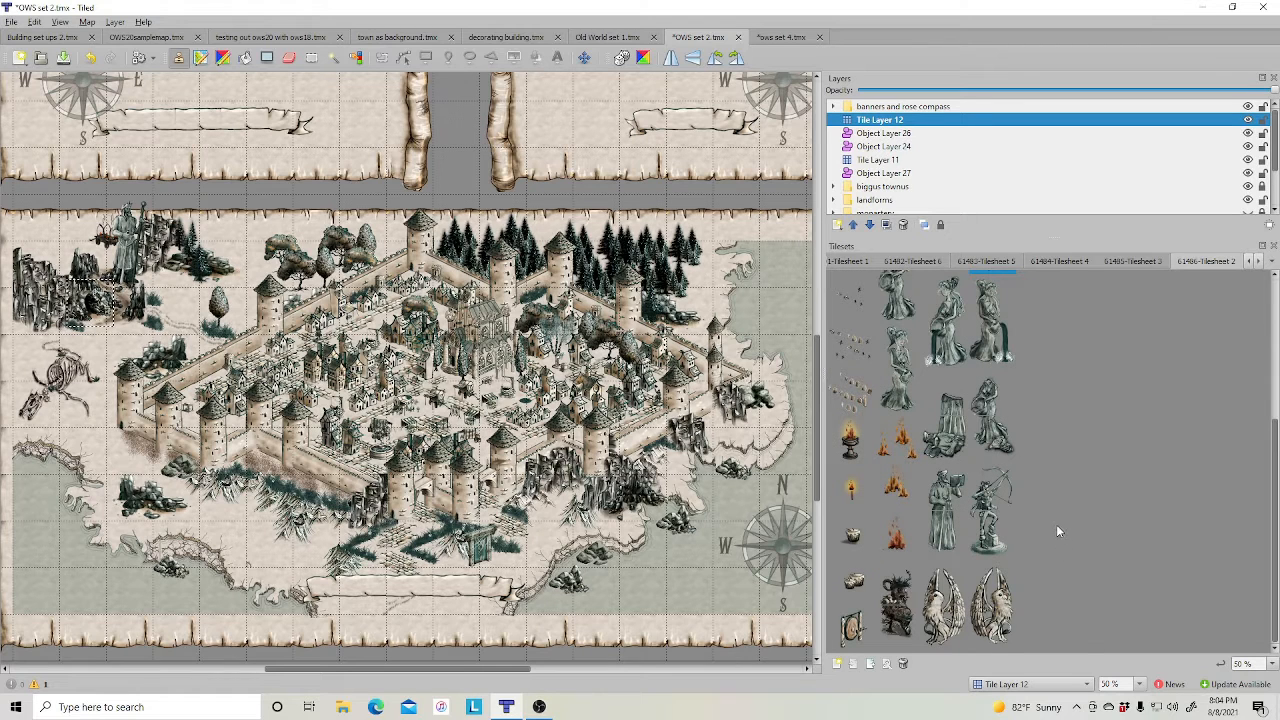
pyautogui.click(899, 491)
pyautogui.click(886, 134)
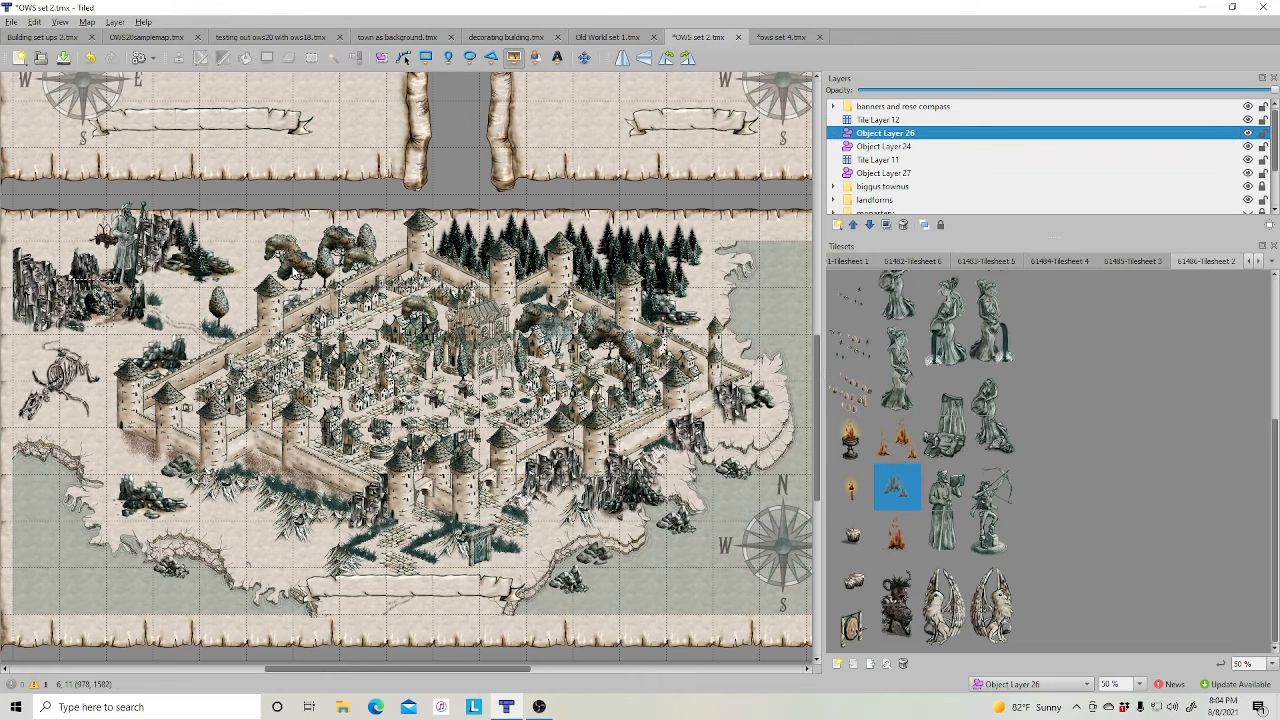
pyautogui.click(107, 238)
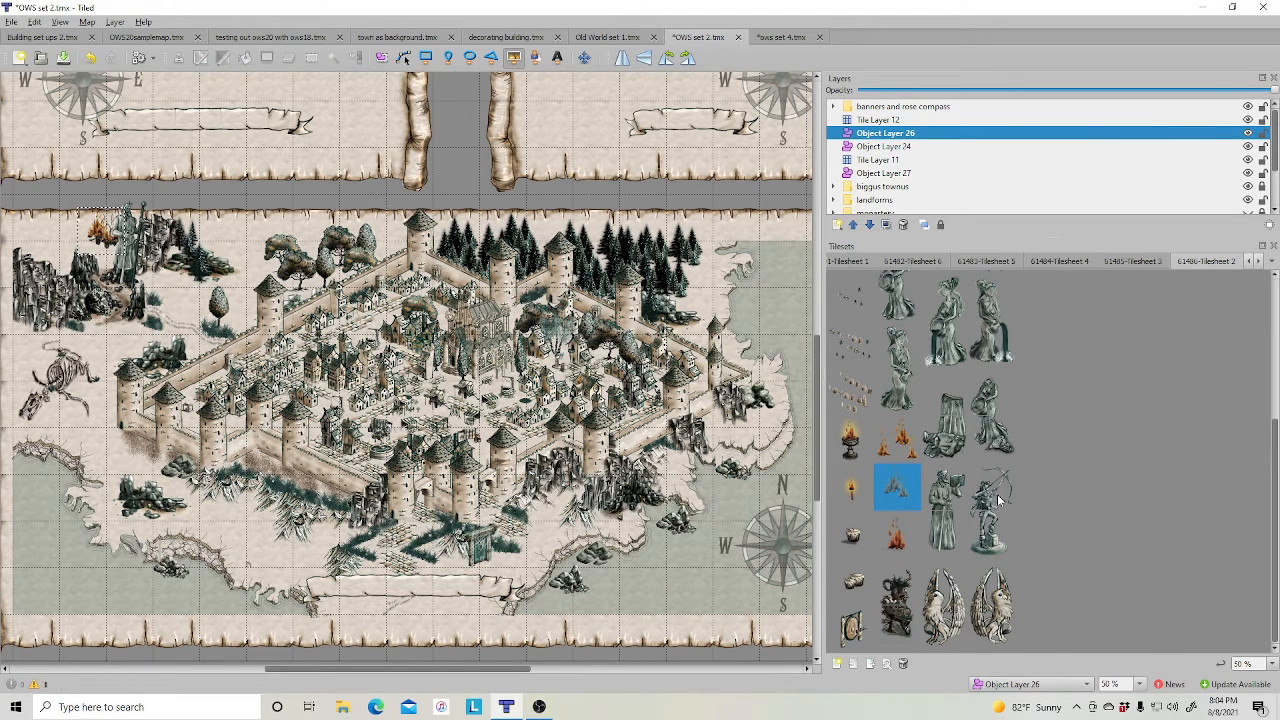
# Insert the tall burnt ruin tile from 61487-Tilesheet 1 beside the lone tree northwest of the city.
pyautogui.scroll(3, 973, 467)
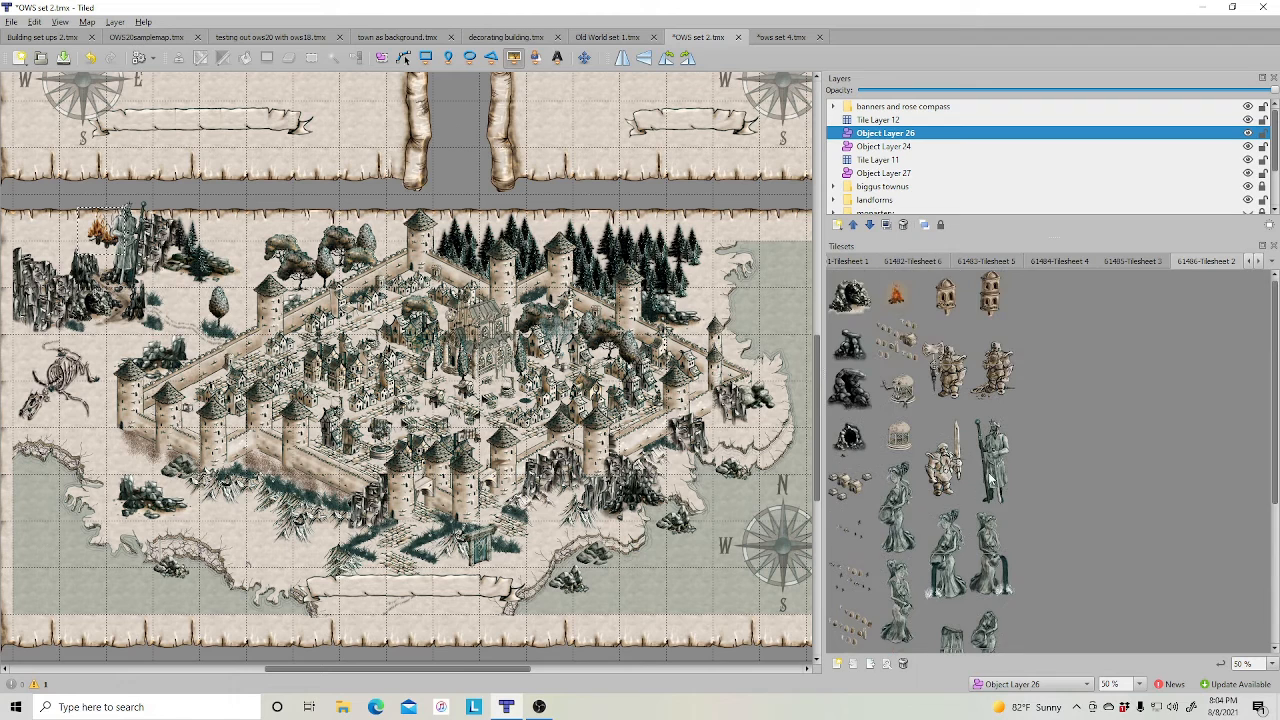
pyautogui.click(1259, 261)
pyautogui.click(1188, 262)
pyautogui.scroll(-3, 915, 418)
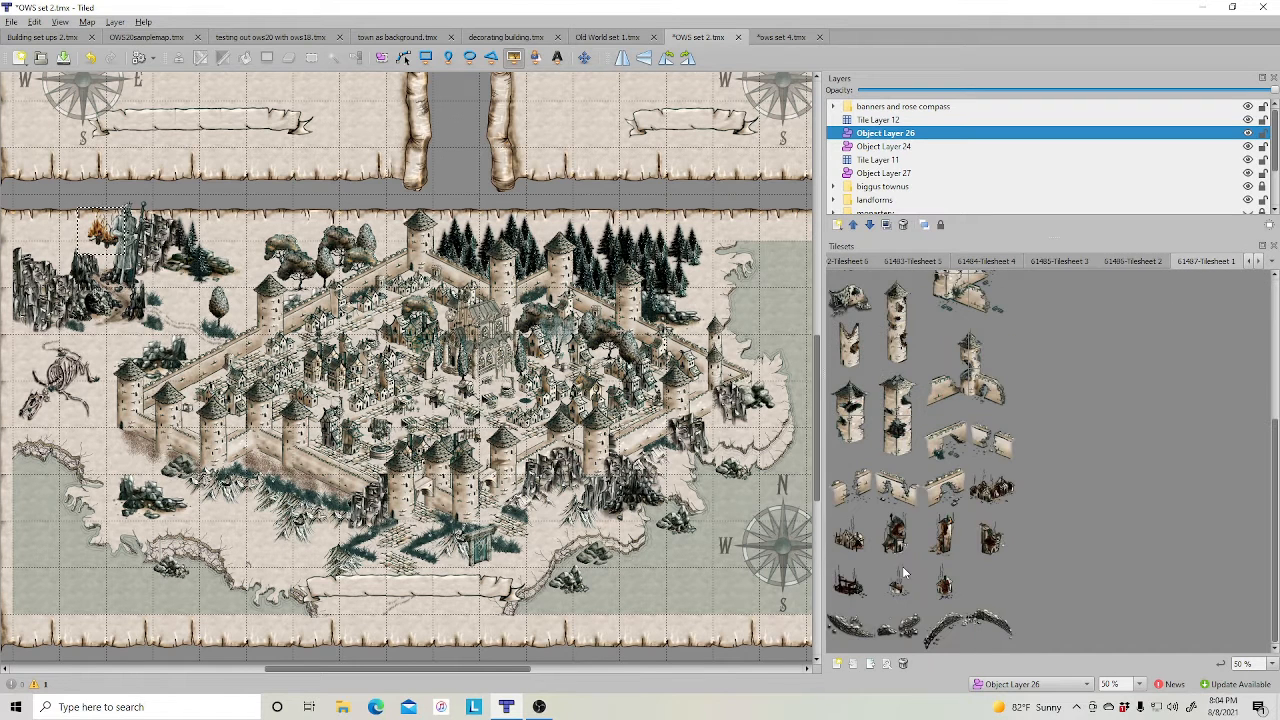
pyautogui.click(897, 534)
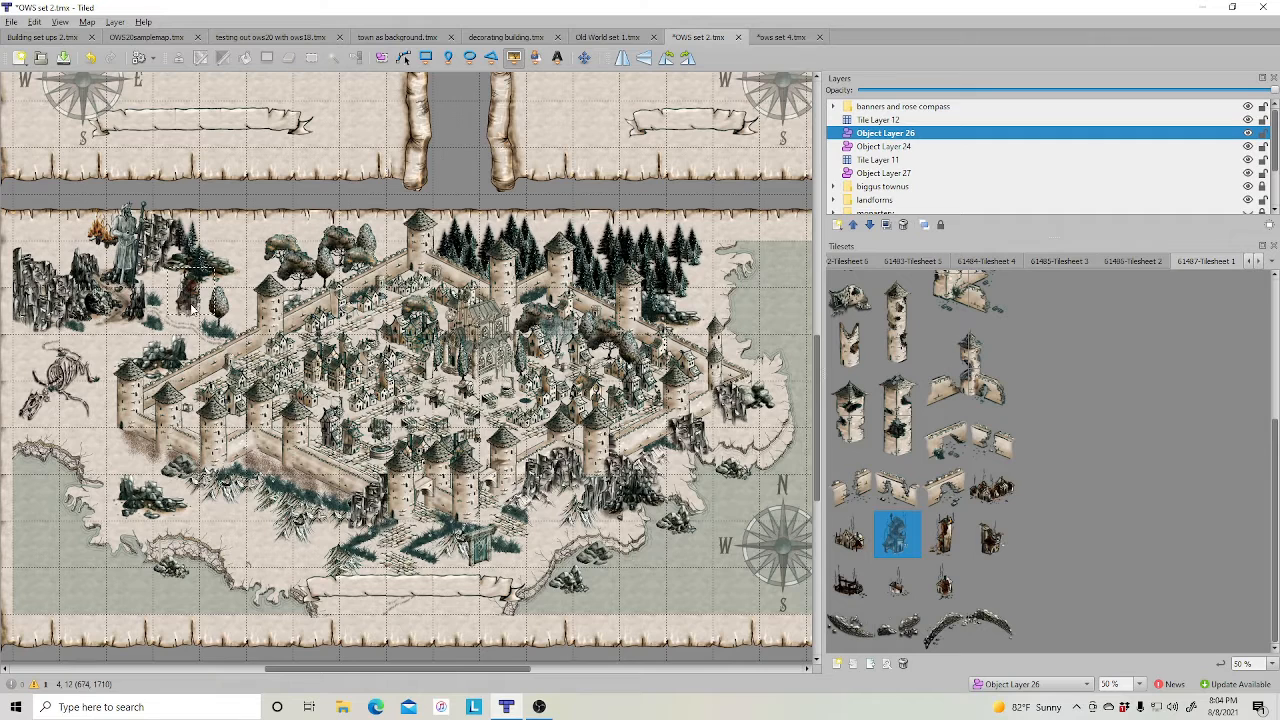
# Insert two more burnt debris tiles on Object Layer 26, one beside the northwest pines and one below the sandy-path crag.
pyautogui.click(850, 540)
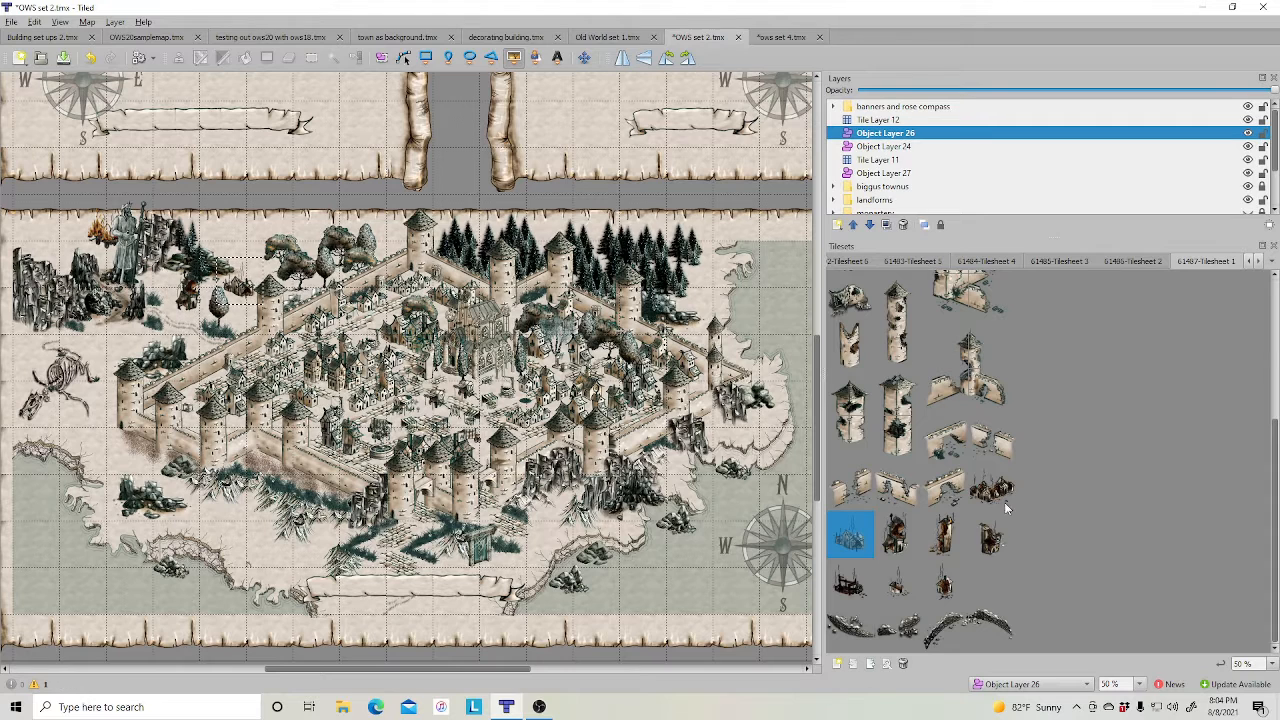
pyautogui.click(993, 548)
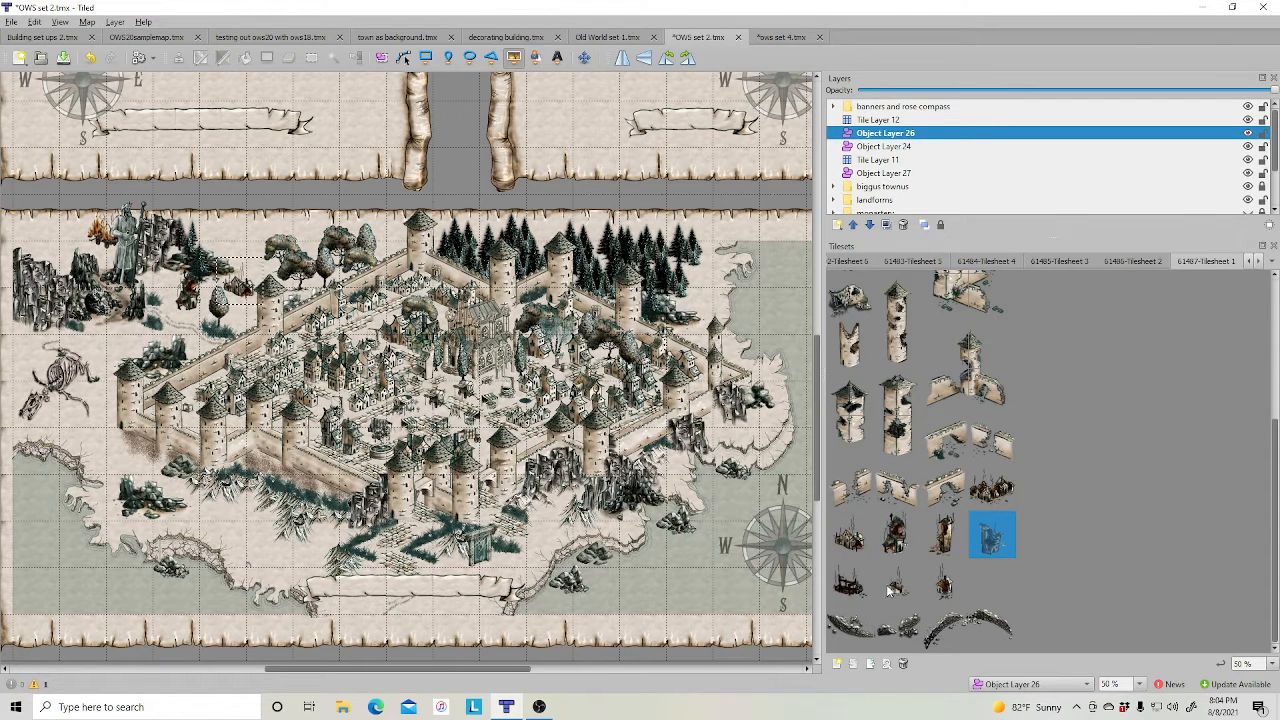
pyautogui.click(850, 582)
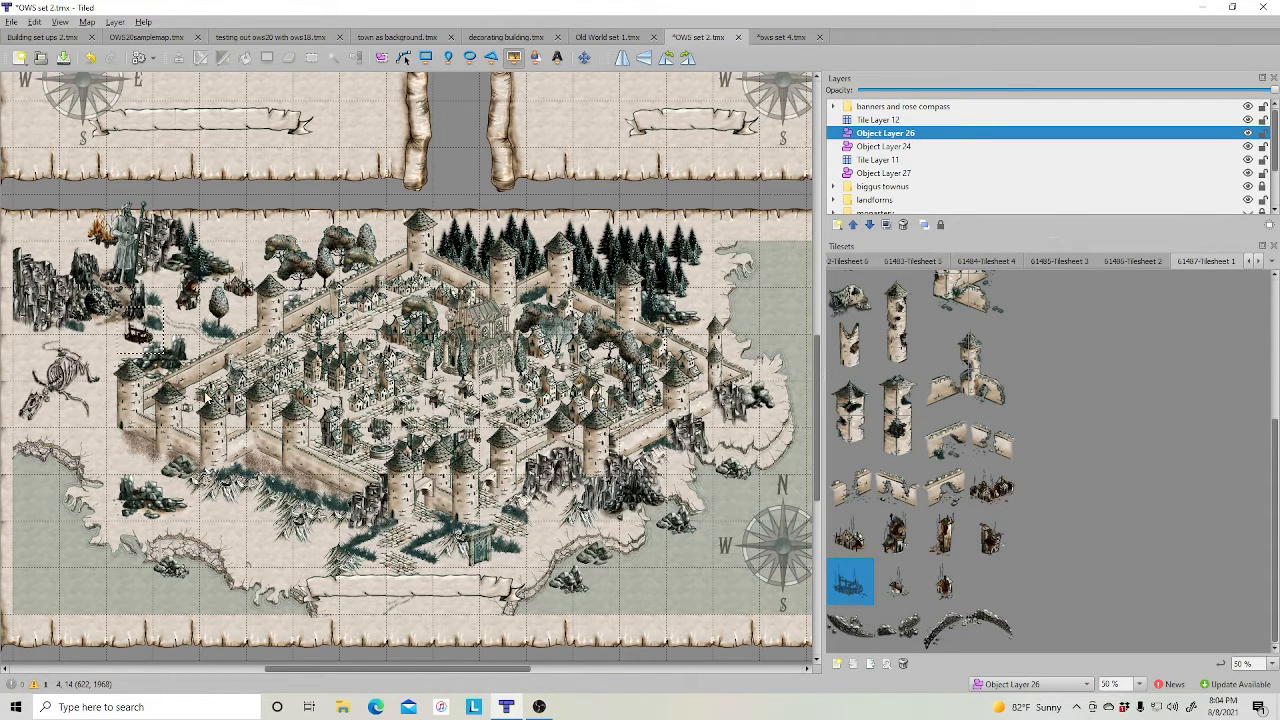
# Insert four copies of the scattered three-fires tile from 61486-Tilesheet 2 around the burnt ruins, lone tree and skeleton northwest of the city.
pyautogui.click(1133, 260)
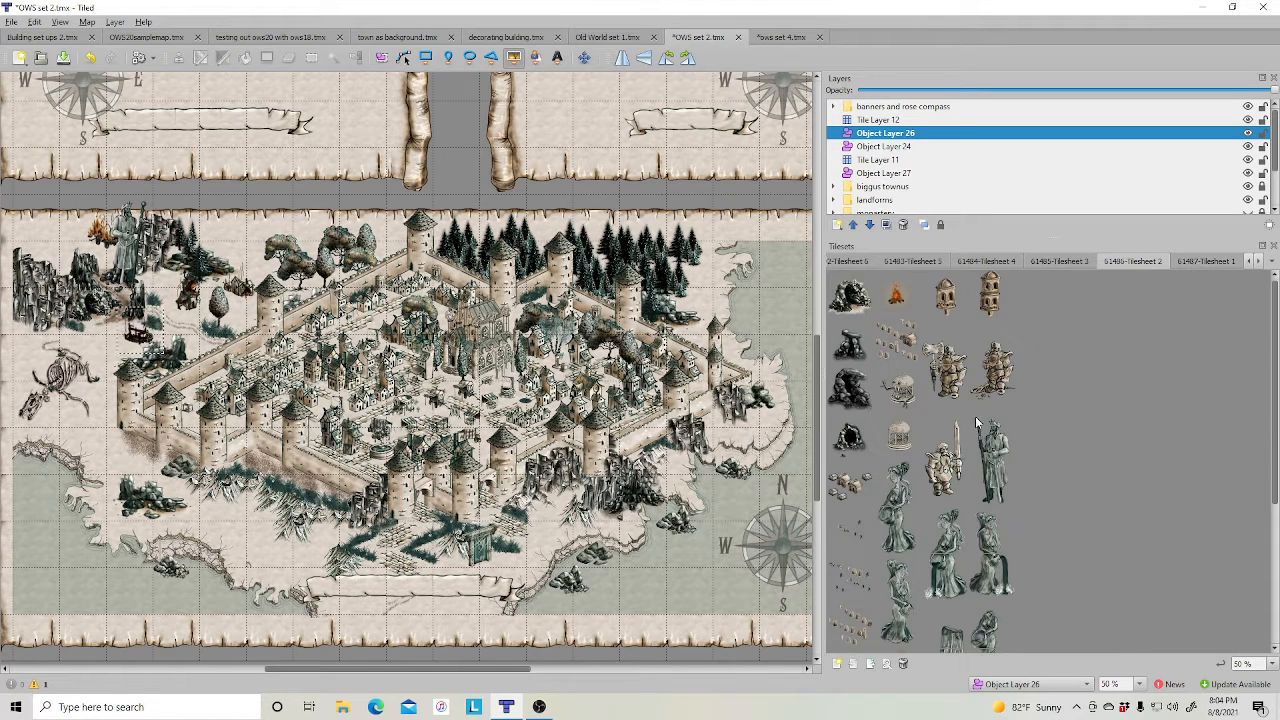
pyautogui.scroll(-4, 977, 423)
pyautogui.click(897, 439)
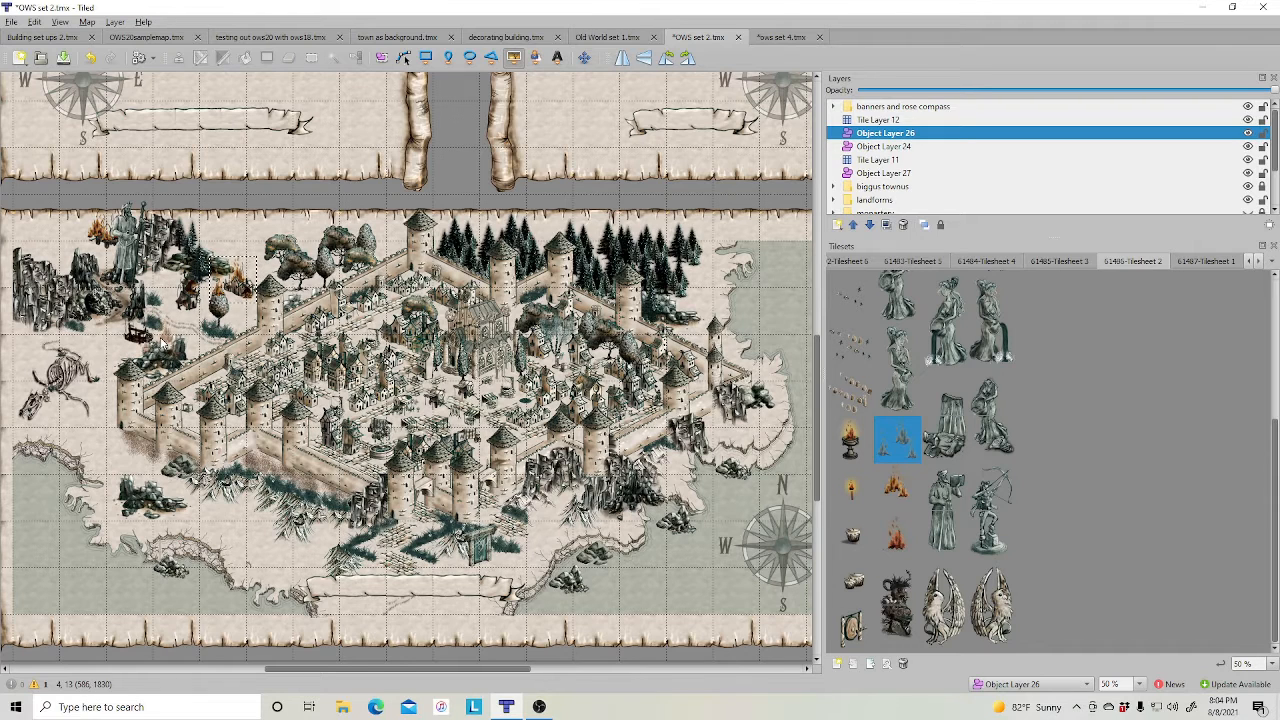
pyautogui.click(152, 315)
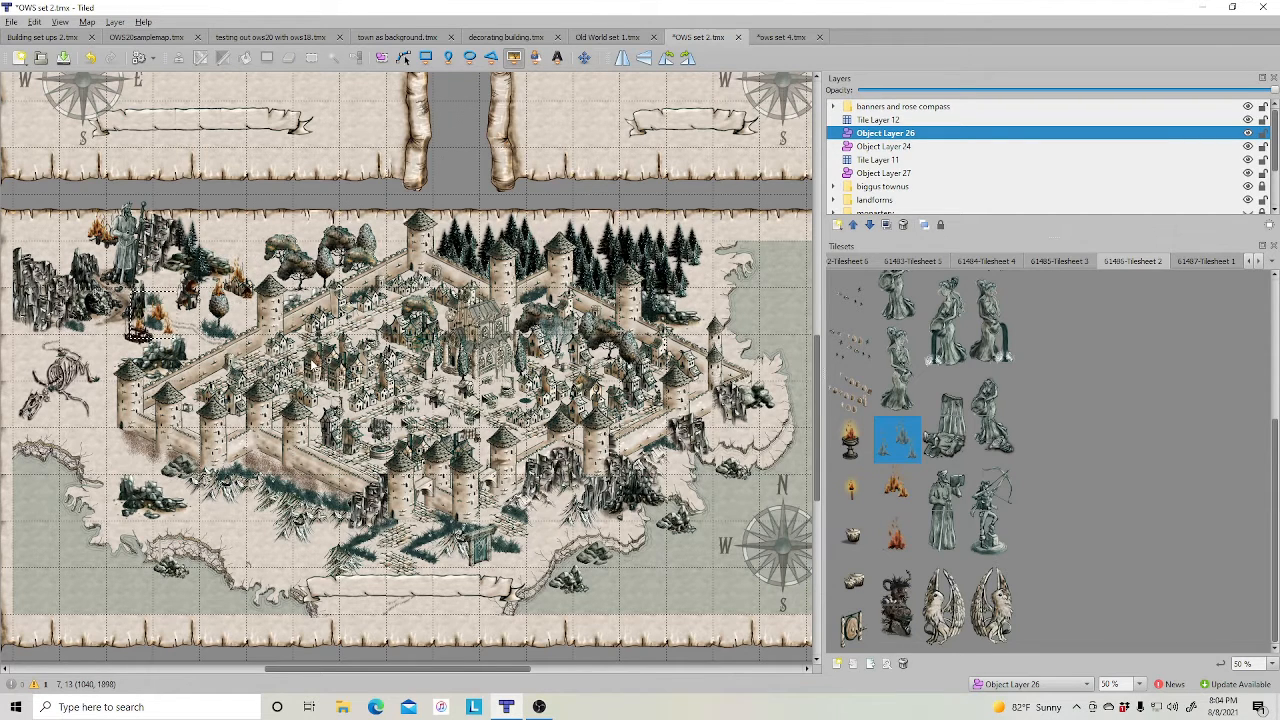
pyautogui.click(205, 316)
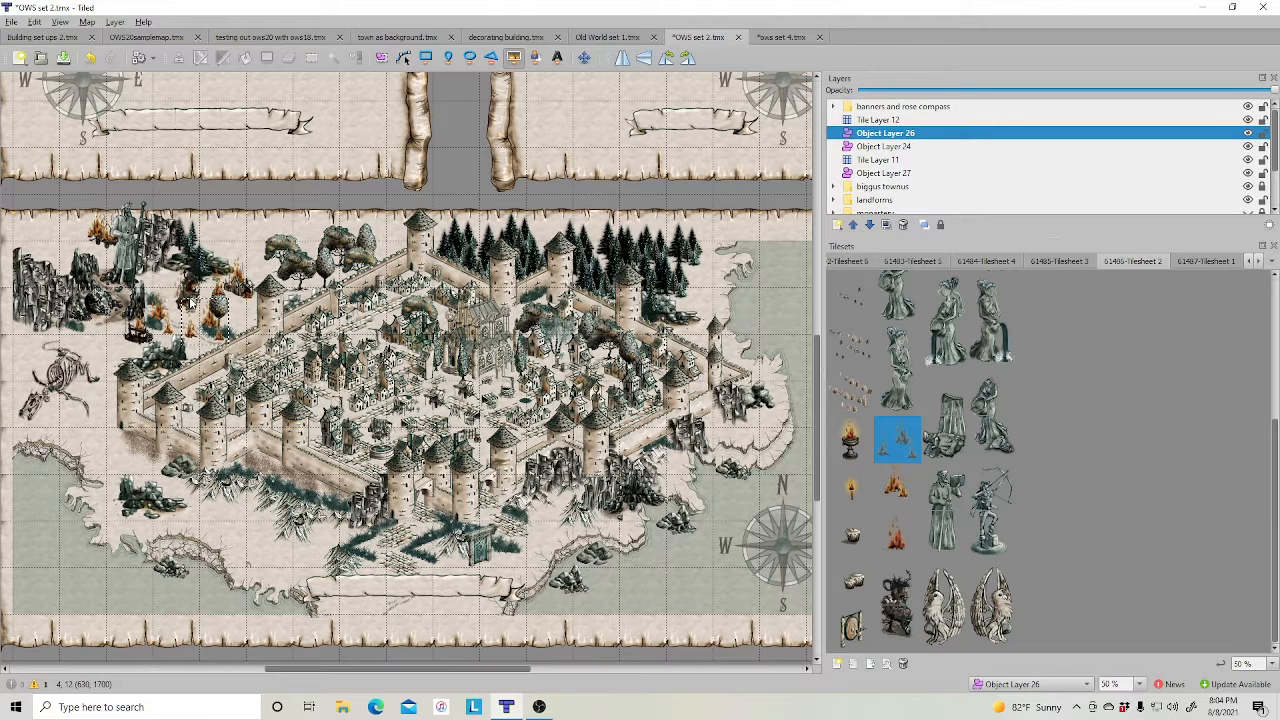
pyautogui.click(103, 348)
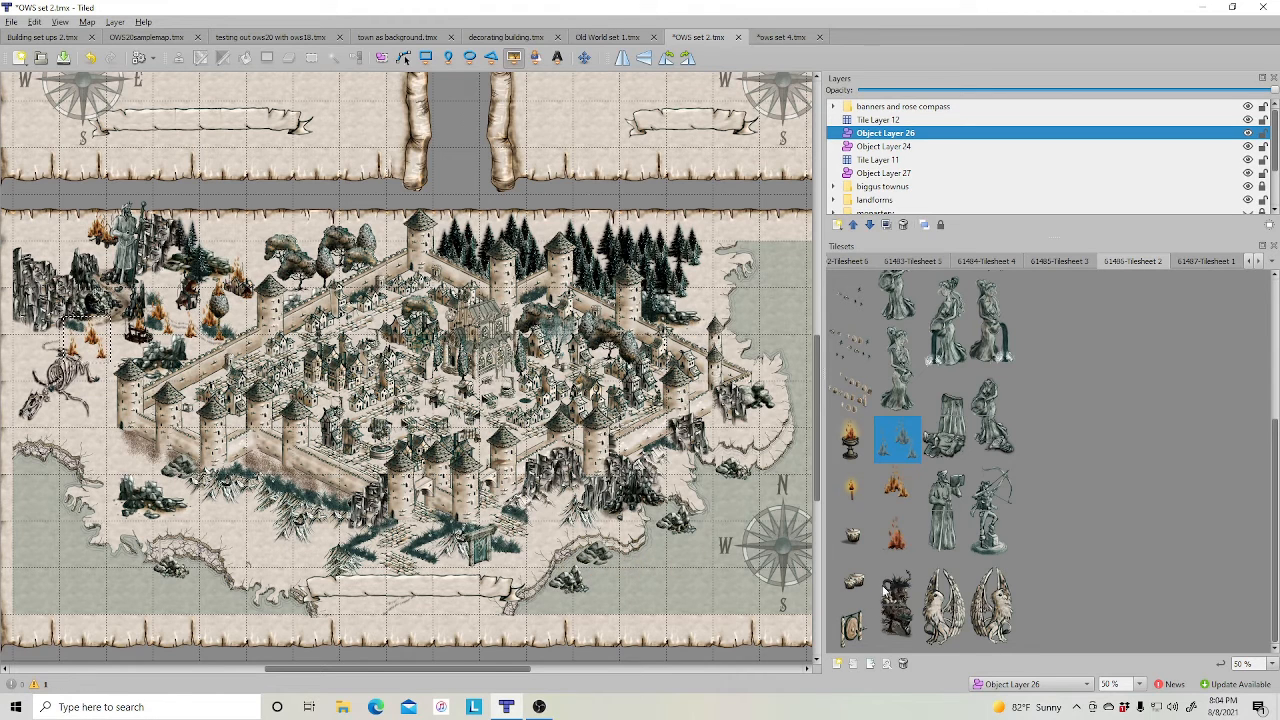
pyautogui.scroll(3, 1014, 535)
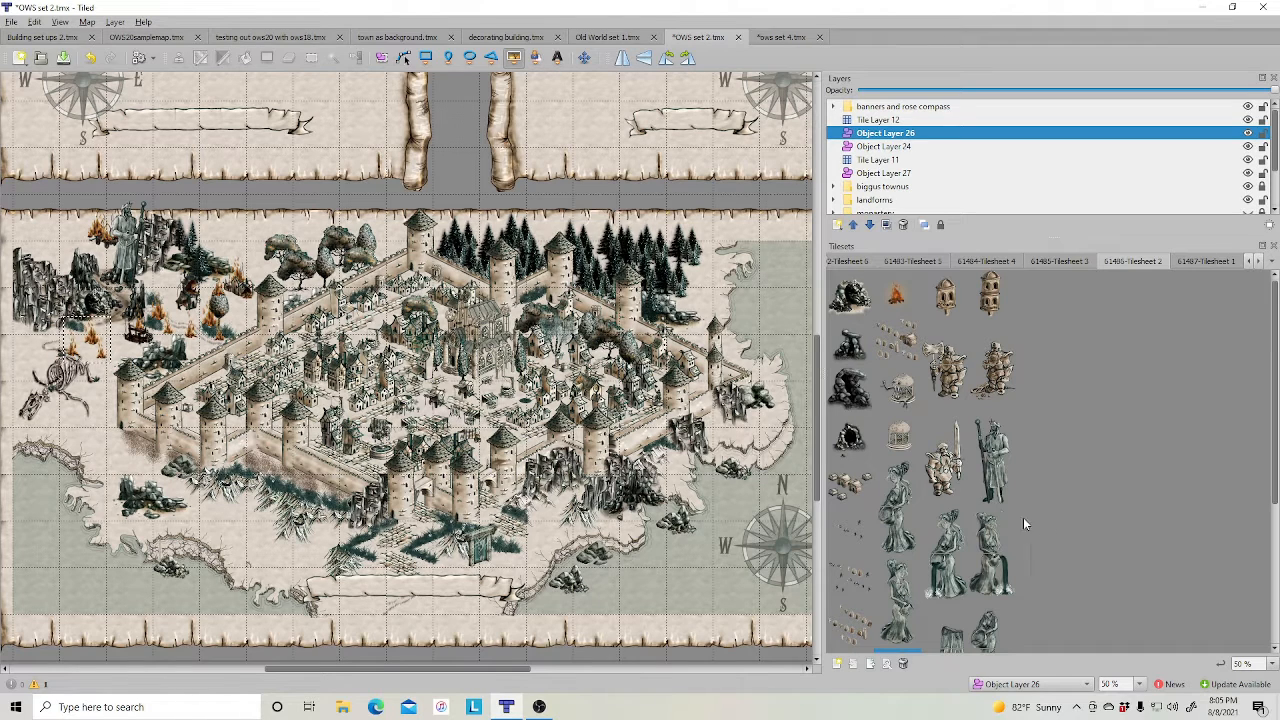
pyautogui.moveTo(545, 707)
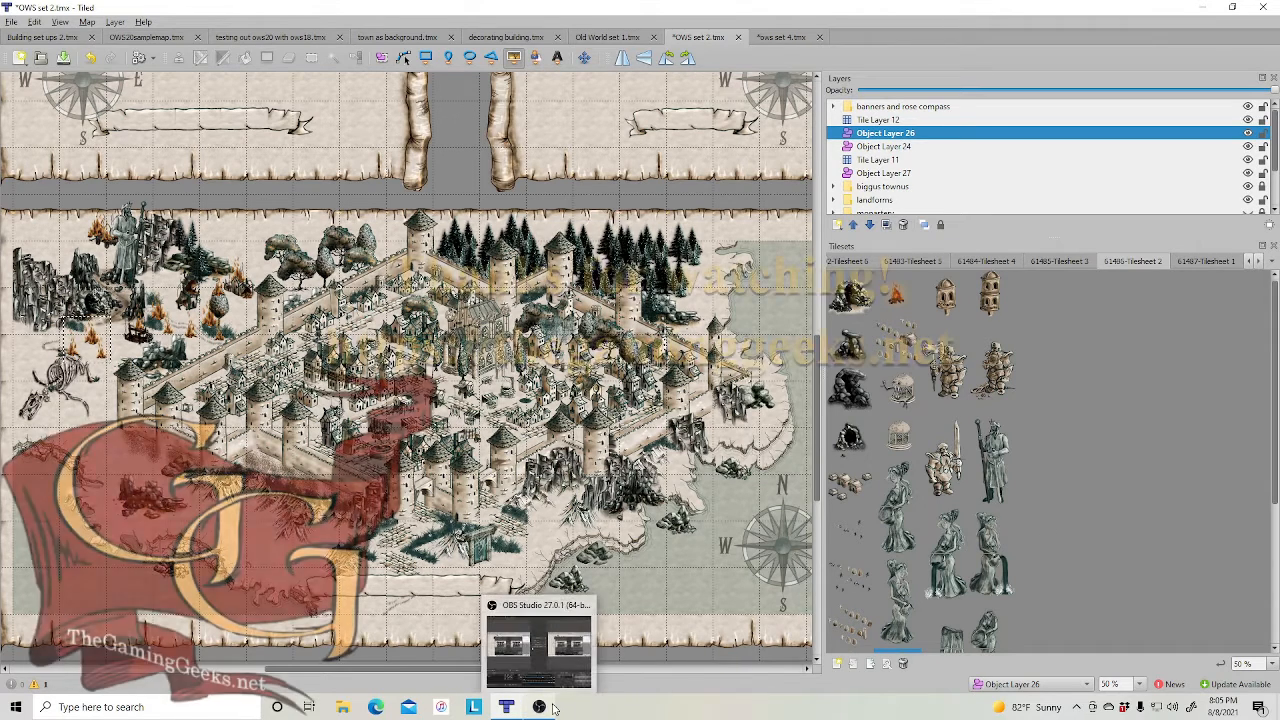